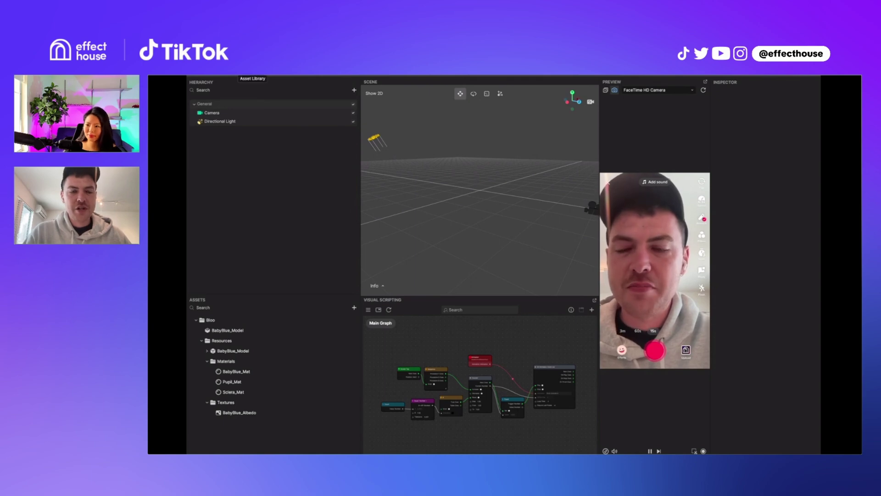
Open the add menu from the Assets panel's + button.
left_click(354, 308)
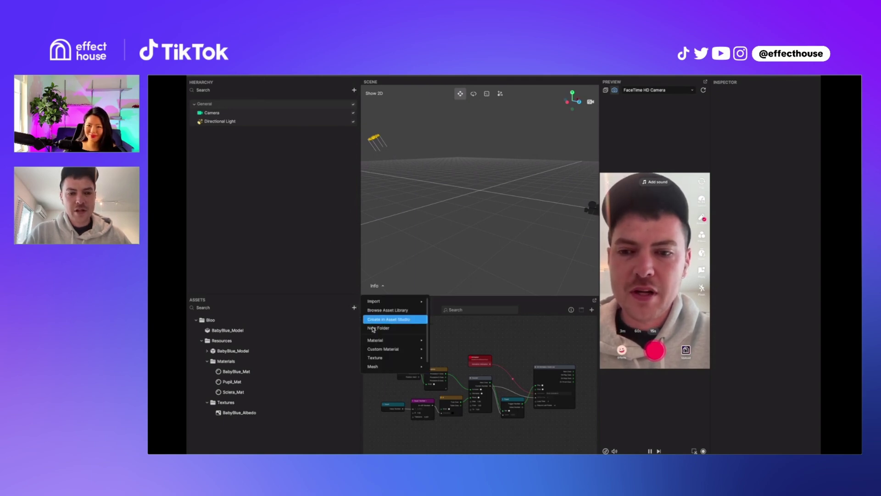
Open the Asset Library and filter the Peridot collection to its 3D assets.
left_click(388, 310)
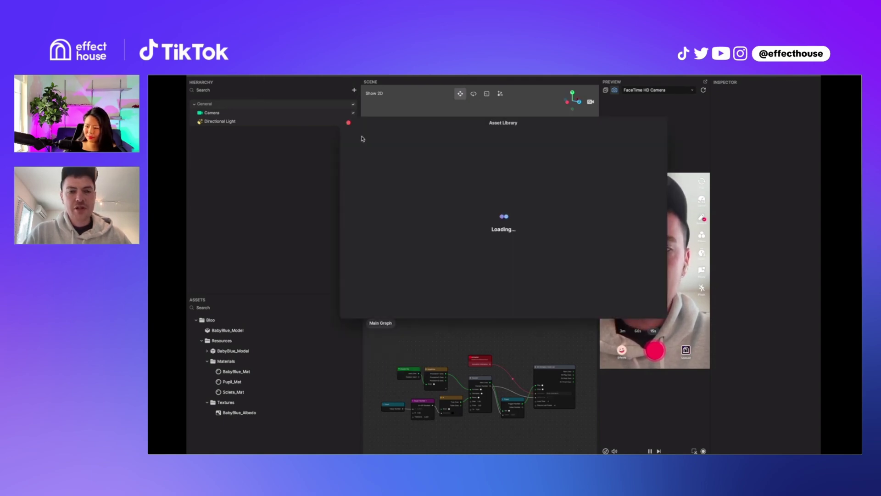
left_click_drag(426, 124, 427, 123)
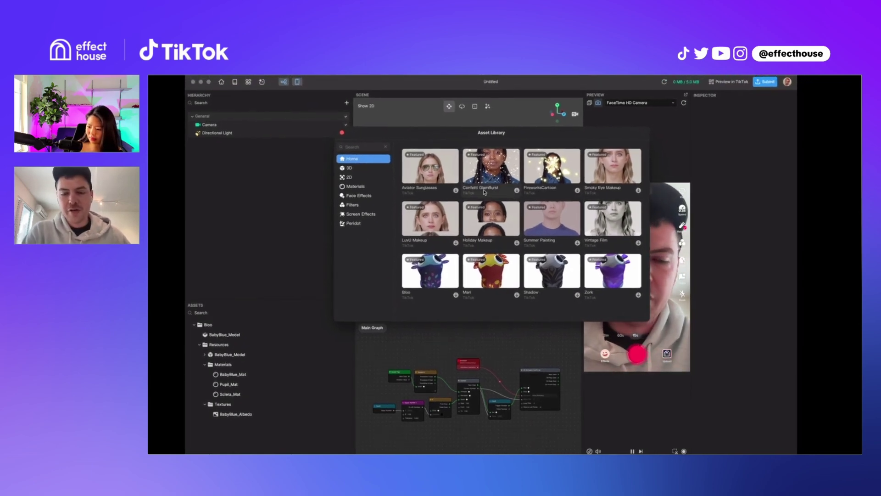
left_click(356, 224)
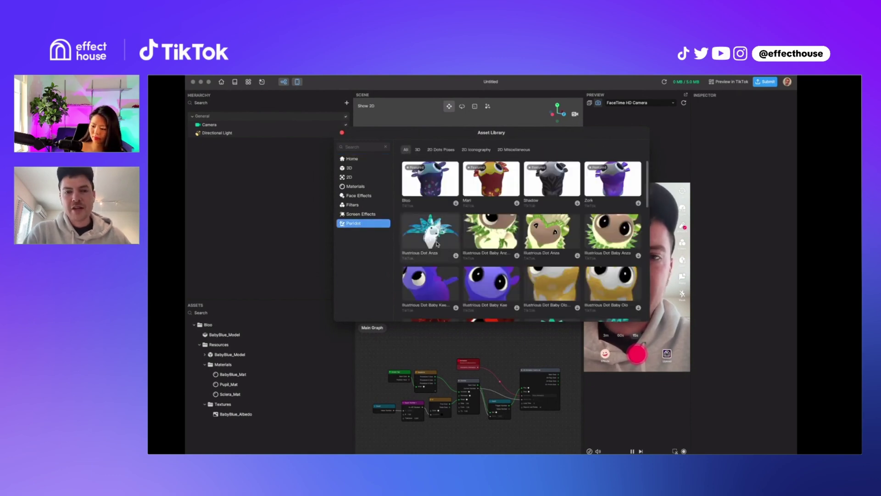
scroll(437, 244, "down", 5)
scroll(437, 244, "up", 5)
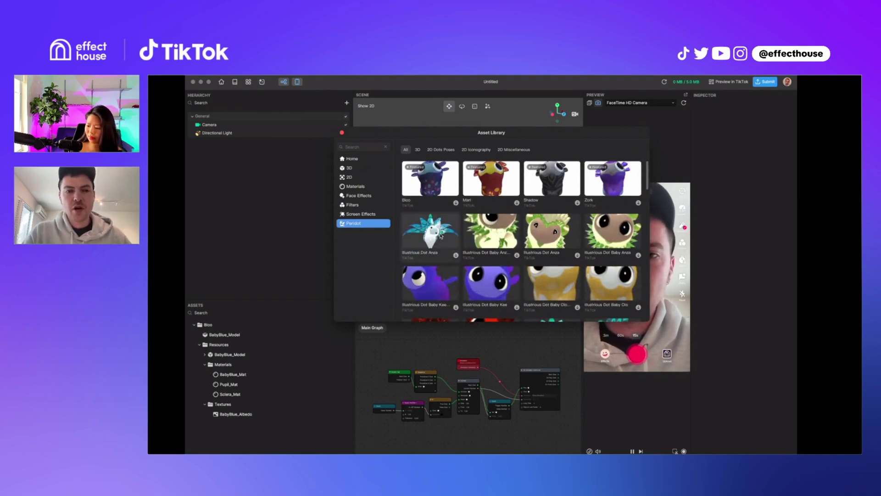
scroll(476, 250, "down", 4)
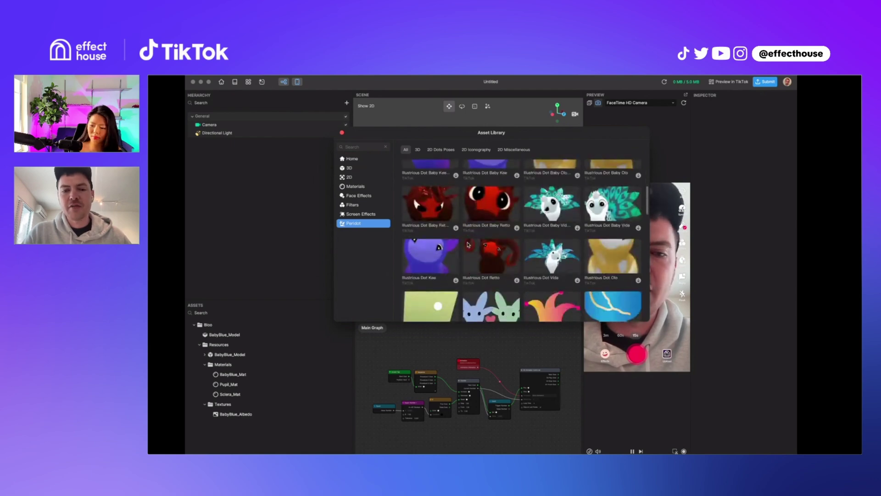
scroll(476, 250, "up", 4)
left_click(417, 150)
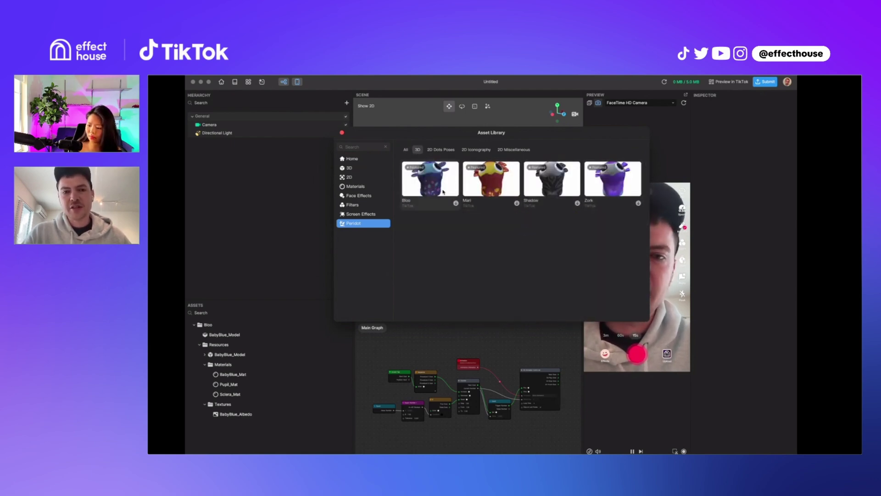
Browse the Dots Poses, Iconography and Miscellaneous 2D tabs, then return to 3D.
left_click(444, 151)
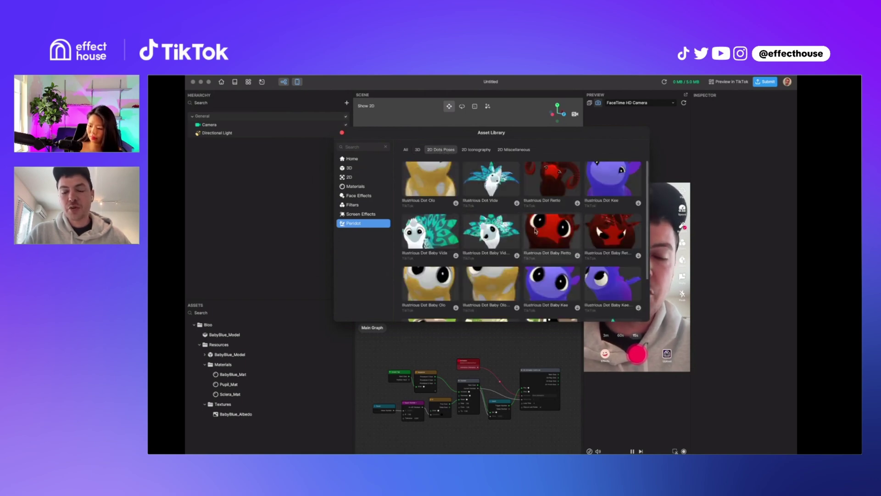
scroll(487, 240, "down", 2)
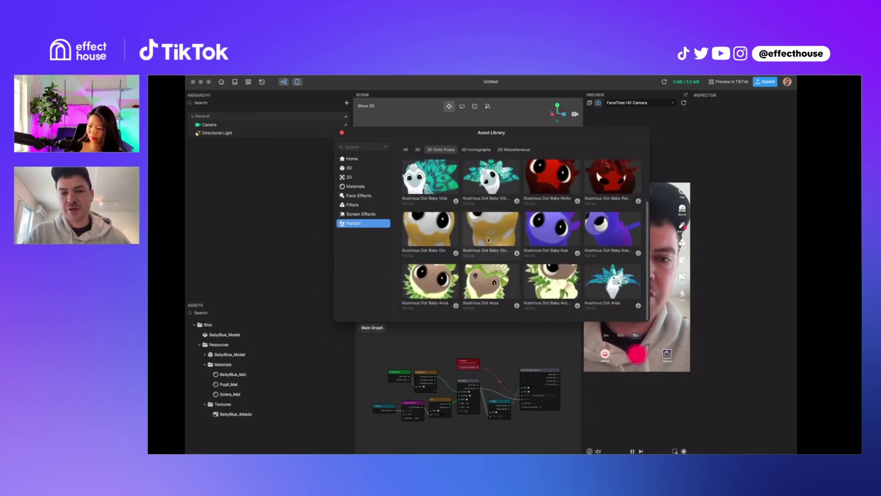
left_click(473, 152)
scroll(491, 170, "down", 1)
scroll(500, 177, "up", 1)
left_click(514, 150)
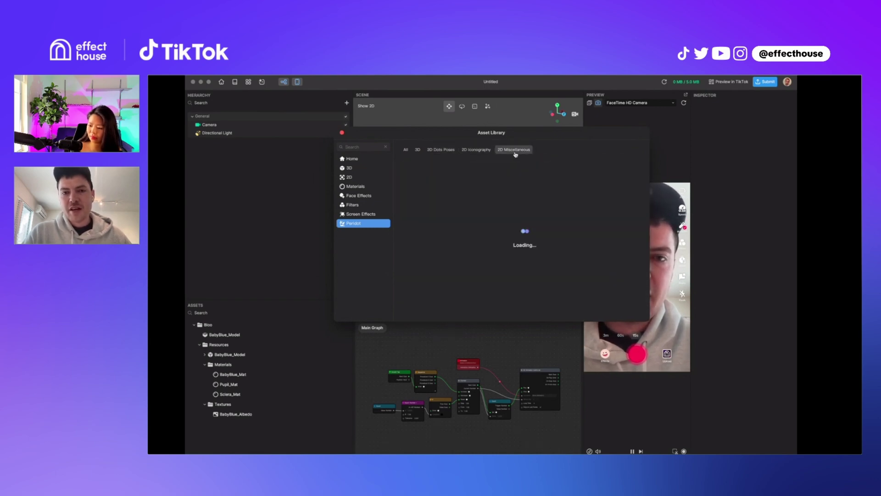
scroll(511, 225, "down", 3)
scroll(511, 225, "down", 10)
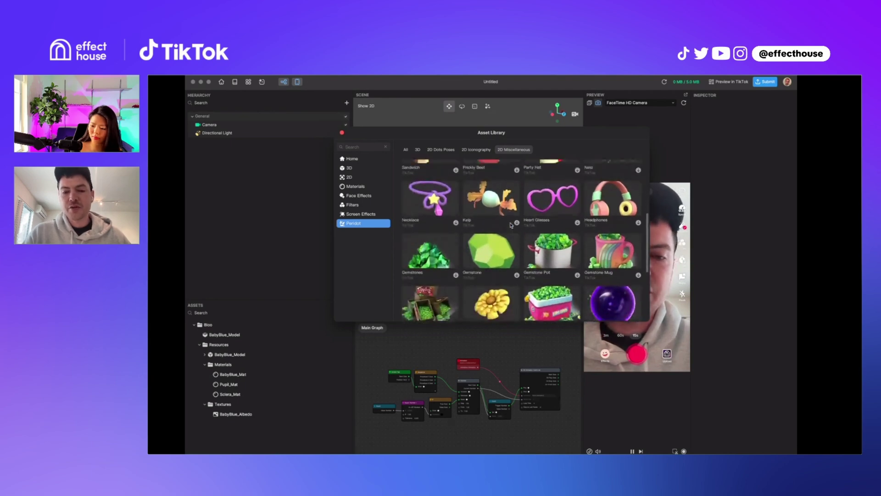
scroll(511, 225, "up", 5)
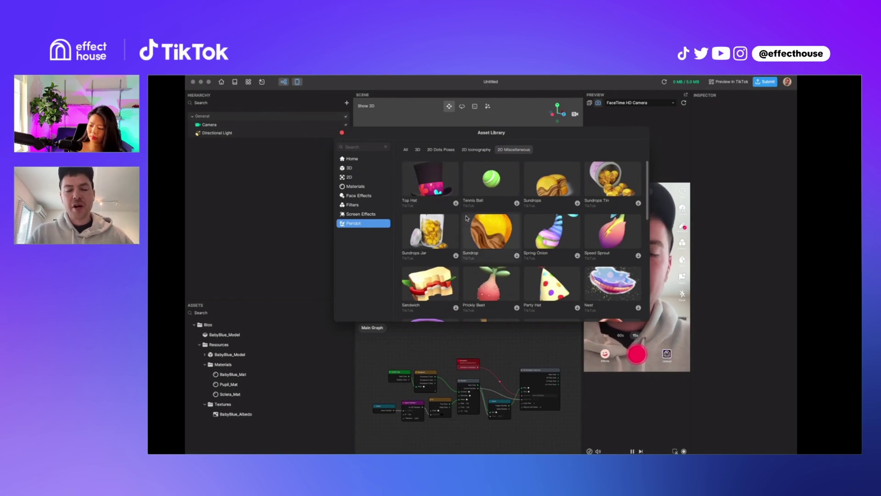
left_click(419, 150)
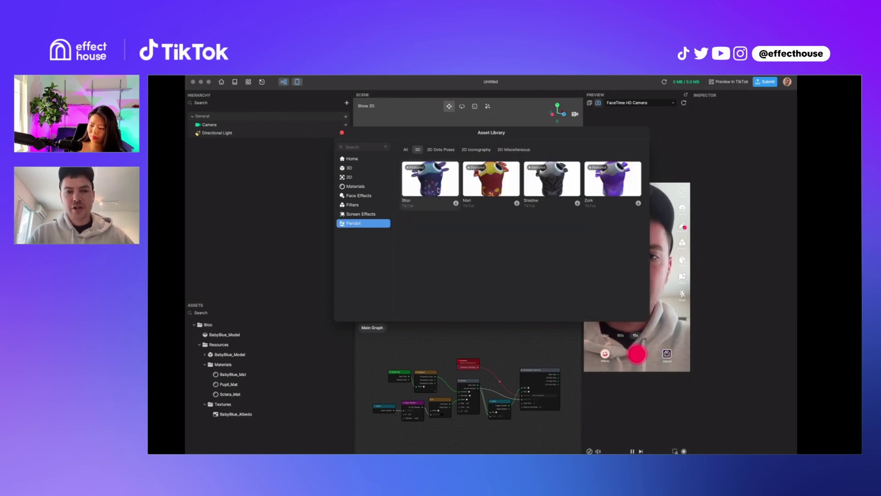
View Bloo's asset details, then close them and the Asset Library without importing.
left_click(445, 194)
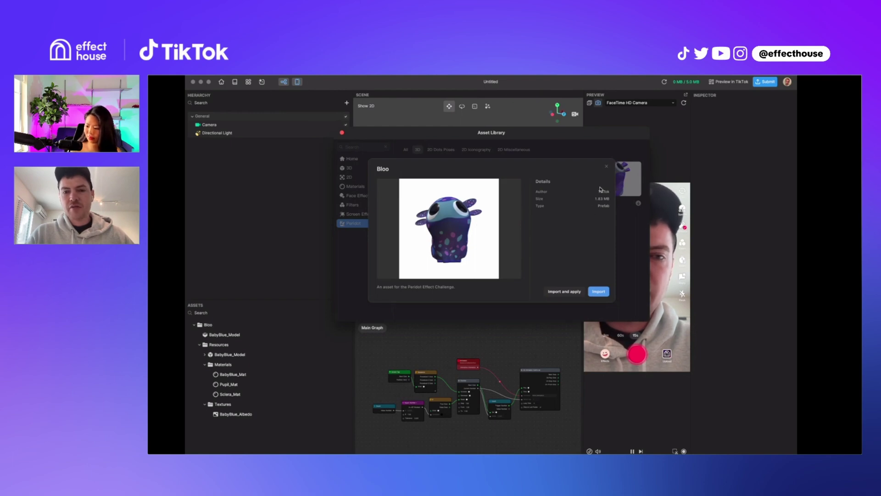
left_click(609, 166)
key("Escape")
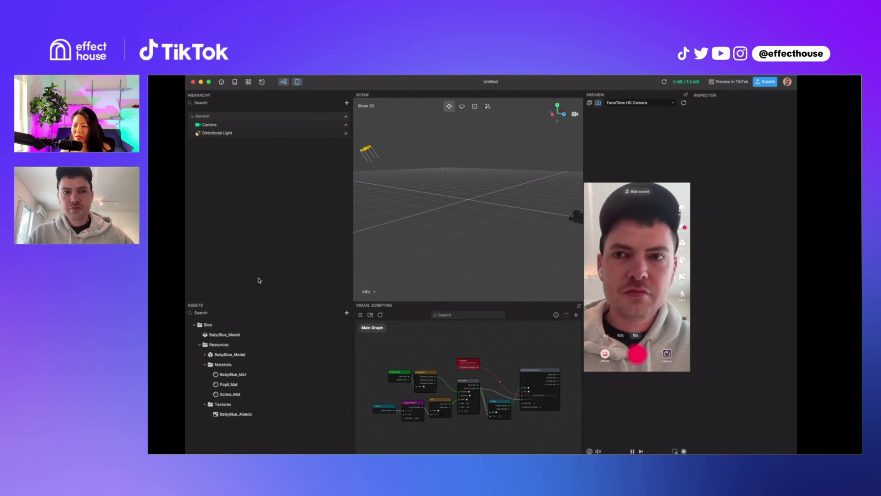
Collapse and re-expand the Bloo asset folder in the Assets panel.
left_click_drag(353, 275, 356, 275)
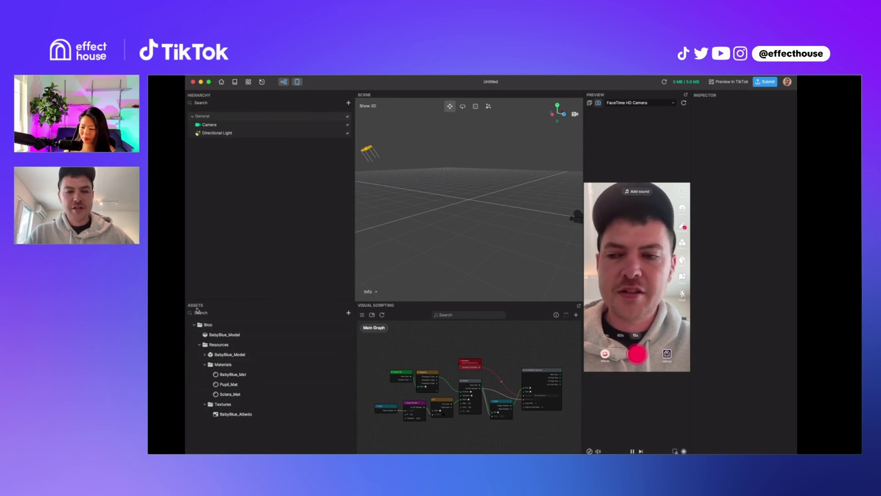
left_click(194, 324)
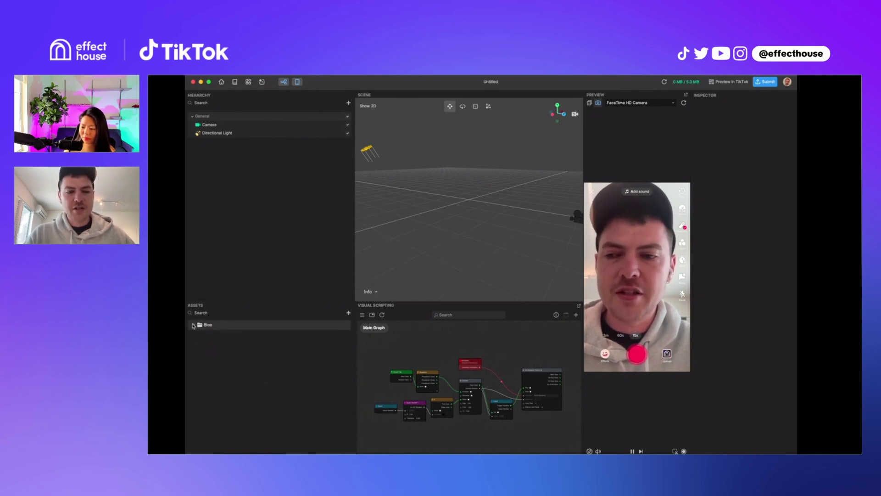
left_click(195, 325)
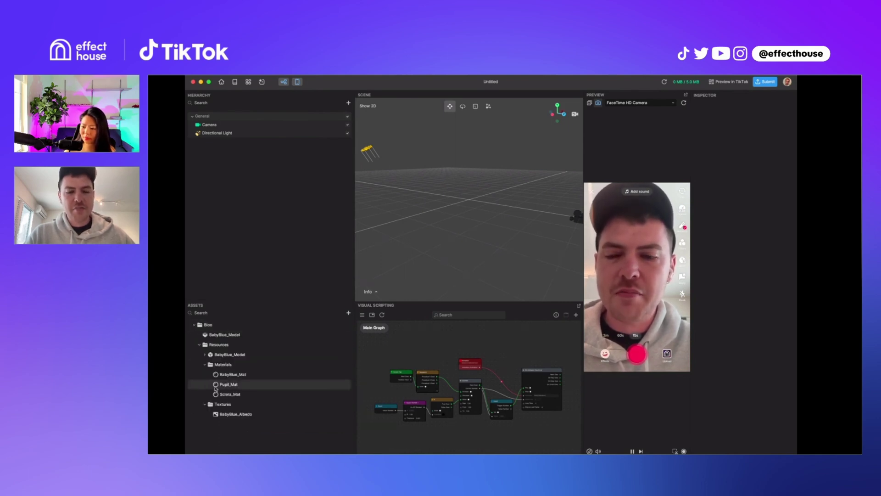
Import the Cat-Eye Glasses from the library's 3D category and close the library.
left_click(248, 82)
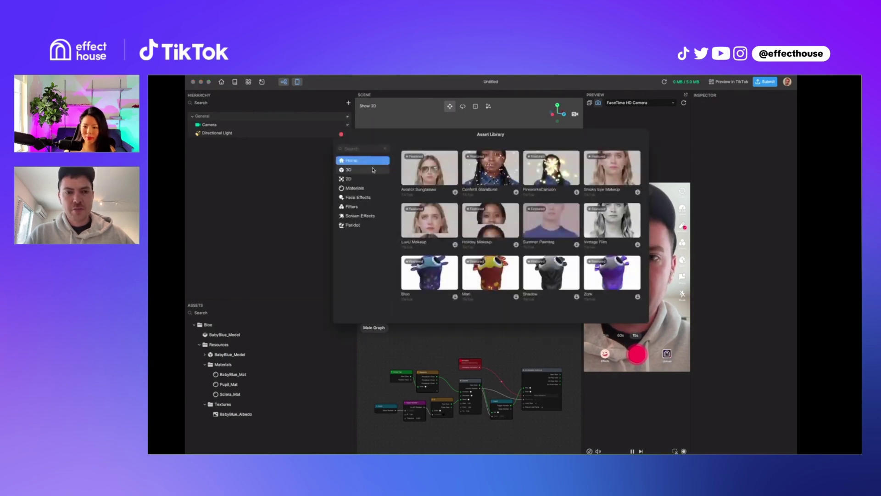
left_click(363, 170)
scroll(470, 196, "down", 1)
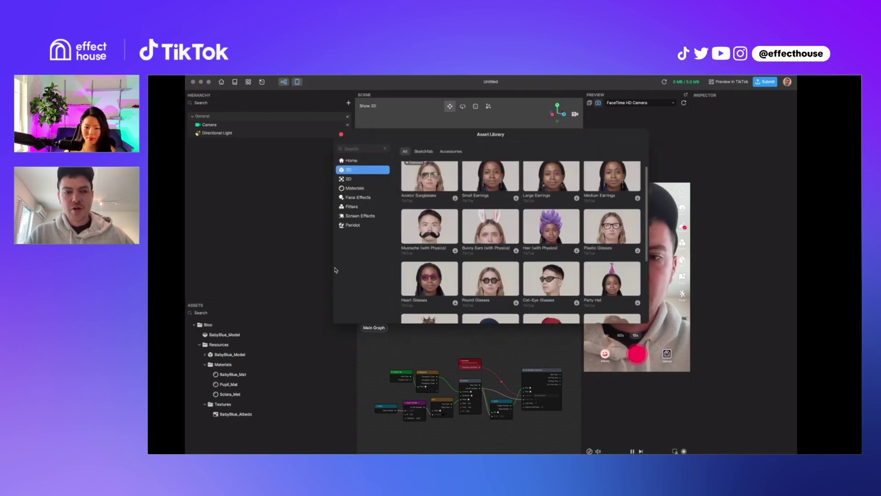
scroll(468, 222, "down", 2)
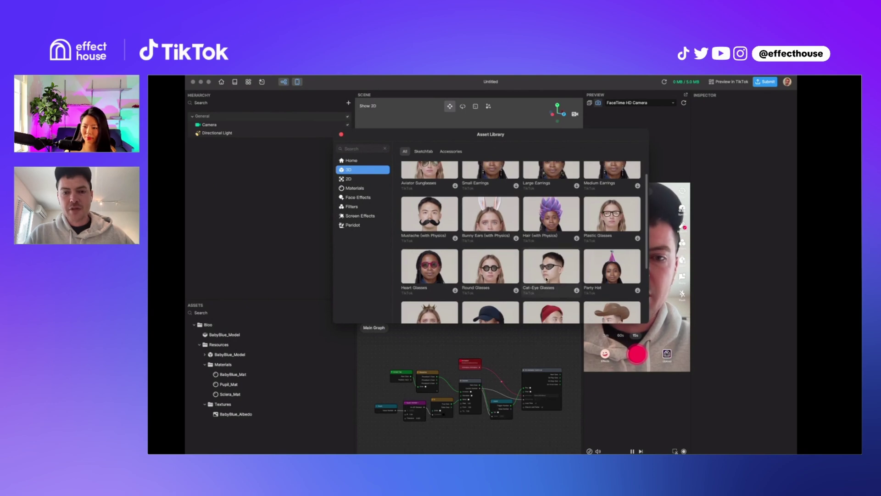
left_click(577, 290)
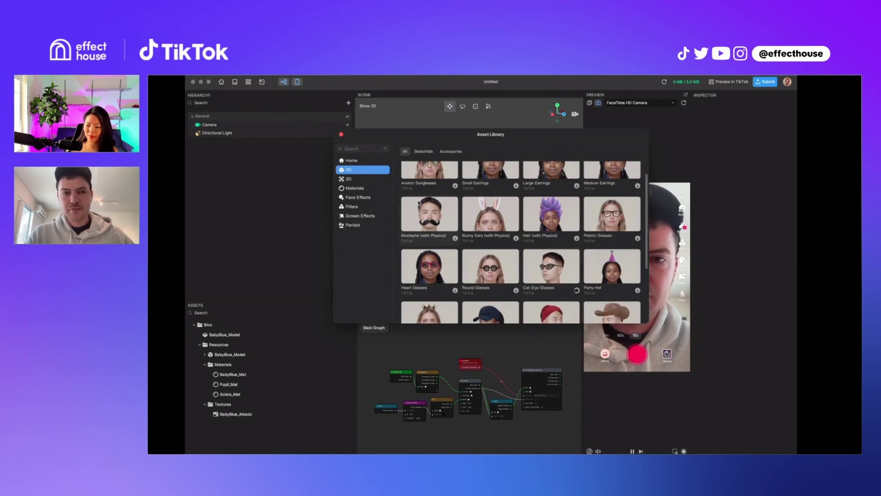
left_click(341, 134)
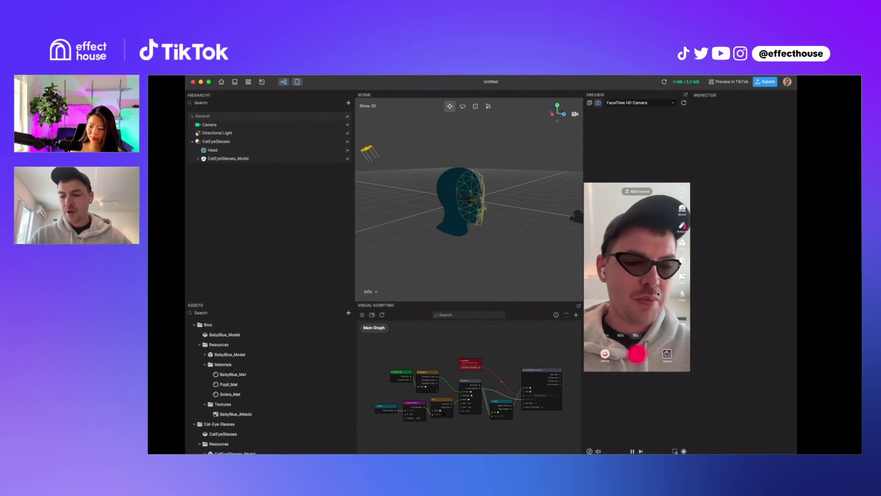
Delete the CatEyeGlasses object from the scene and target its asset folder for deletion.
left_click(223, 143)
right_click(223, 143)
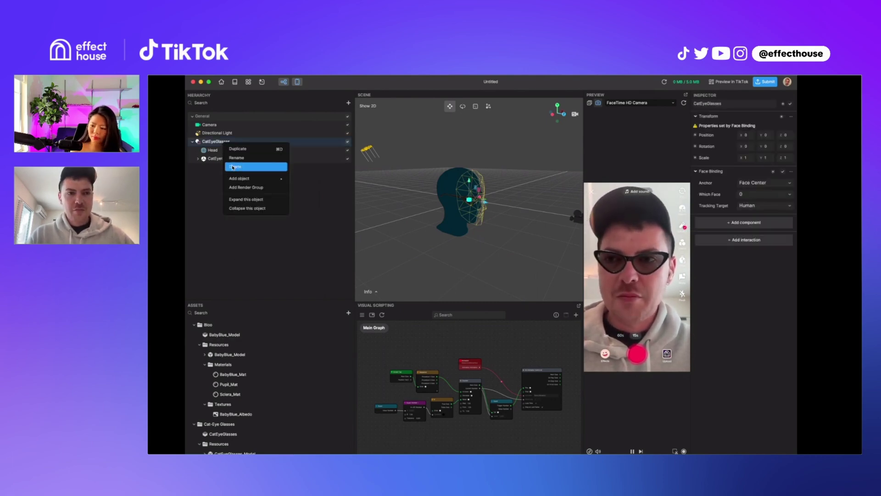
left_click(234, 166)
scroll(218, 370, "down", 3)
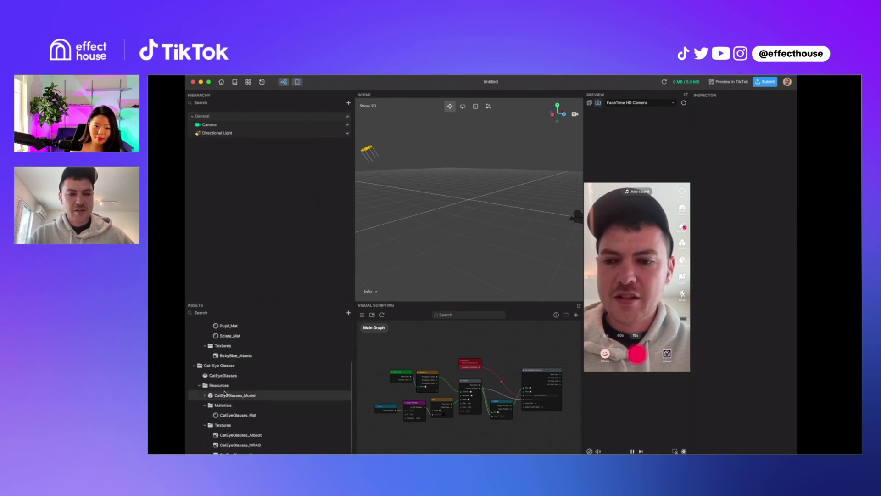
right_click(218, 370)
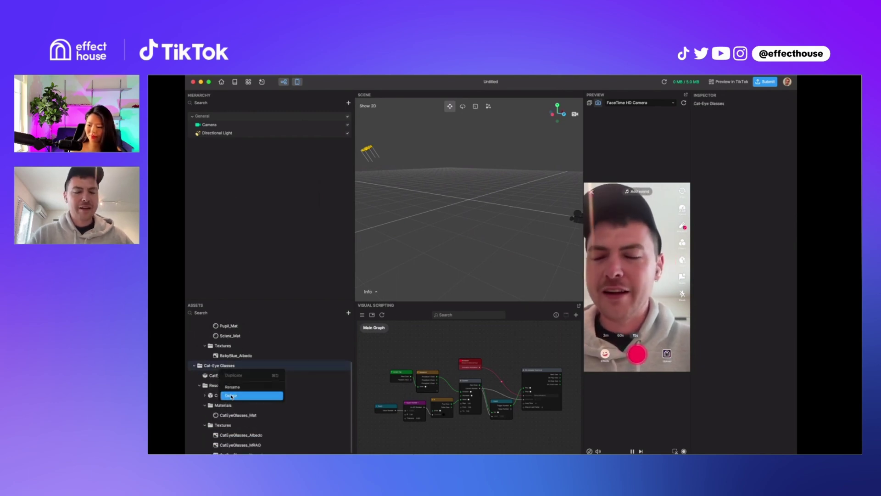
Delete the Cat-Eye Glasses assets, check Bloo's import options, and resize the screen image to 312×555.
left_click(231, 396)
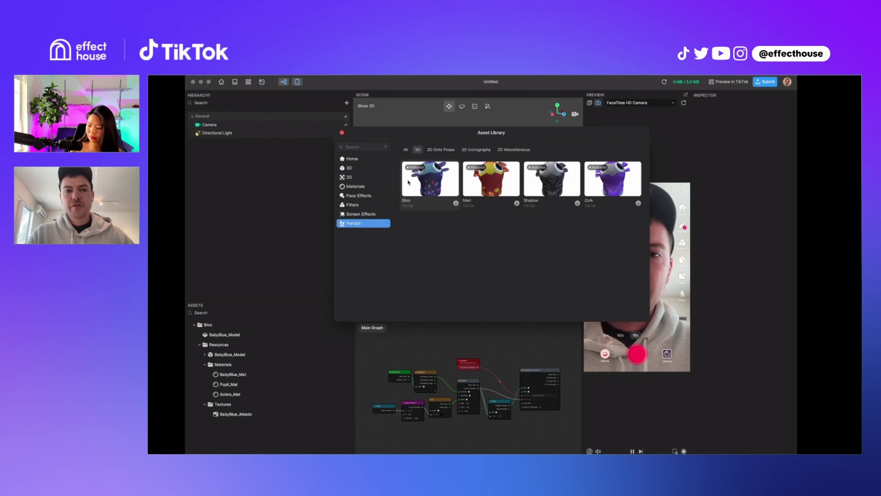
left_click(456, 202)
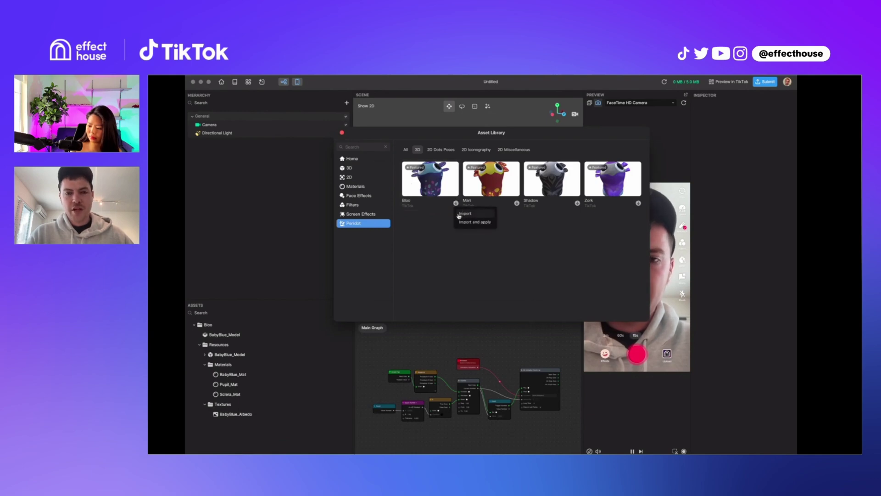
left_click(435, 222)
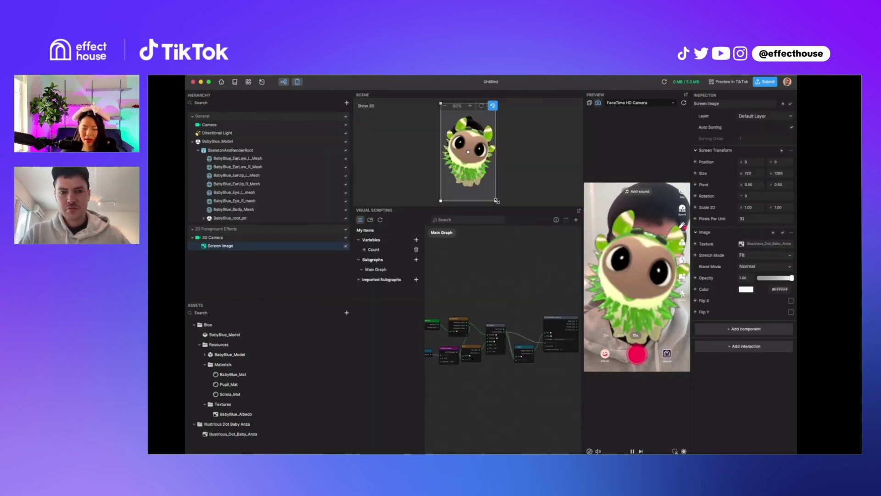
left_click_drag(496, 201, 453, 163)
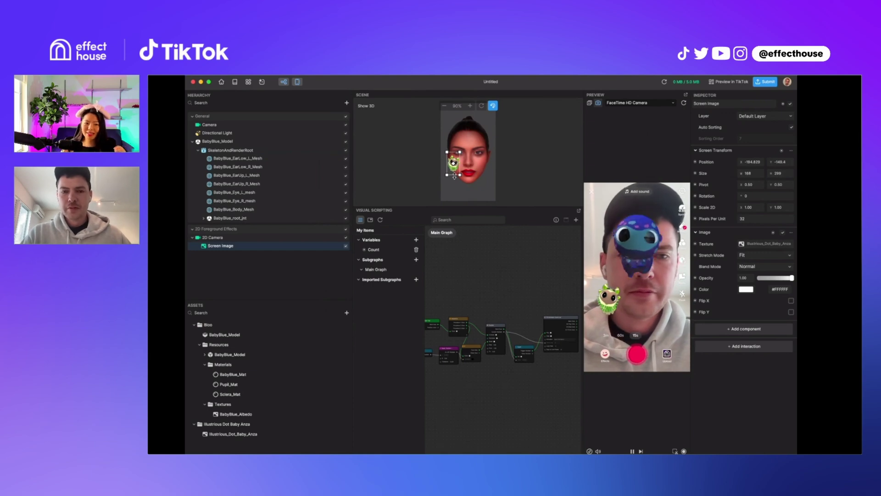
scroll(454, 176, "up", 3)
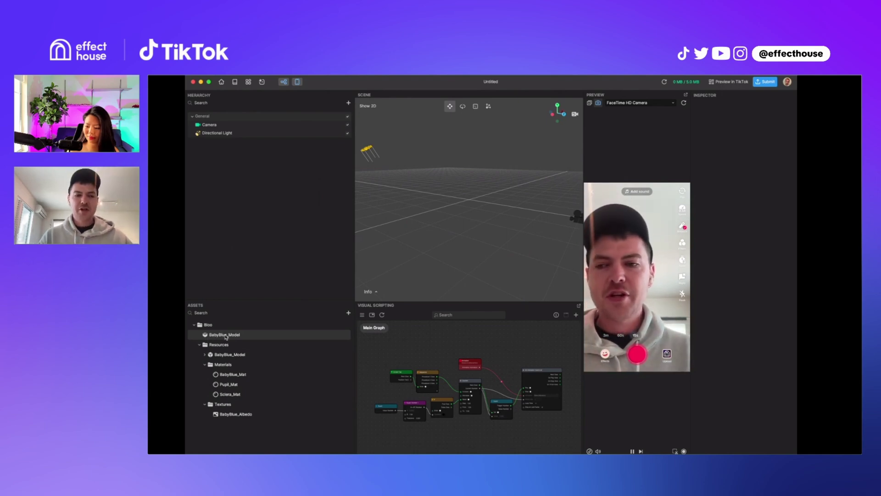
Add BabyBlue_Model to the scene, hide the visual scripting graph, and orbit around it.
left_click_drag(225, 330, 225, 175)
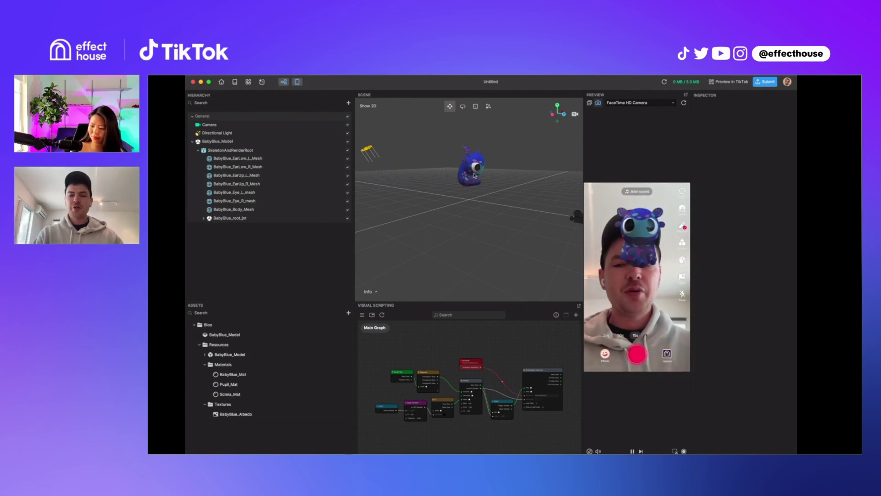
left_click(285, 82)
left_click_drag(455, 298, 420, 305)
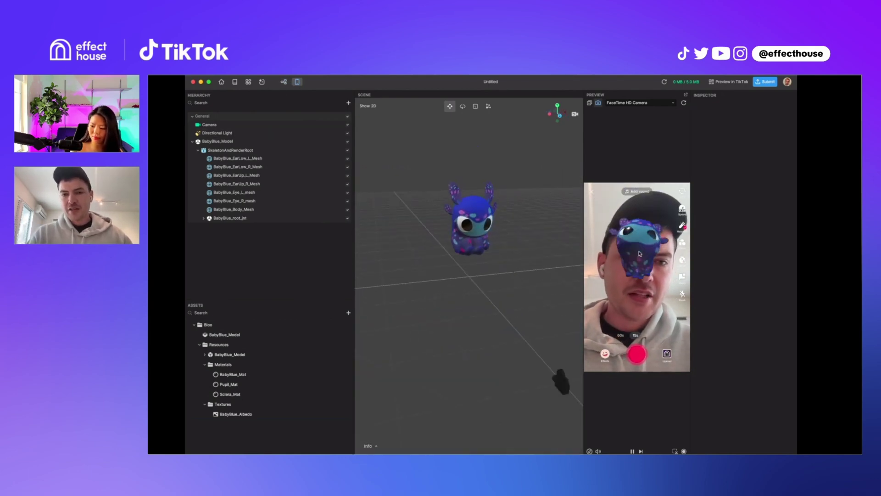
left_click_drag(564, 282, 482, 273)
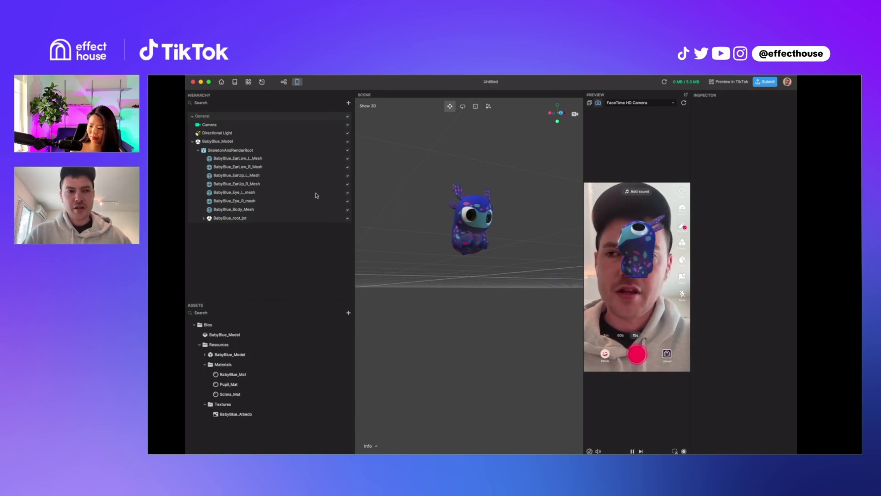
Check SkeletonAndRenderRoot's animations, then deselect it and orbit the view again.
left_click(210, 150)
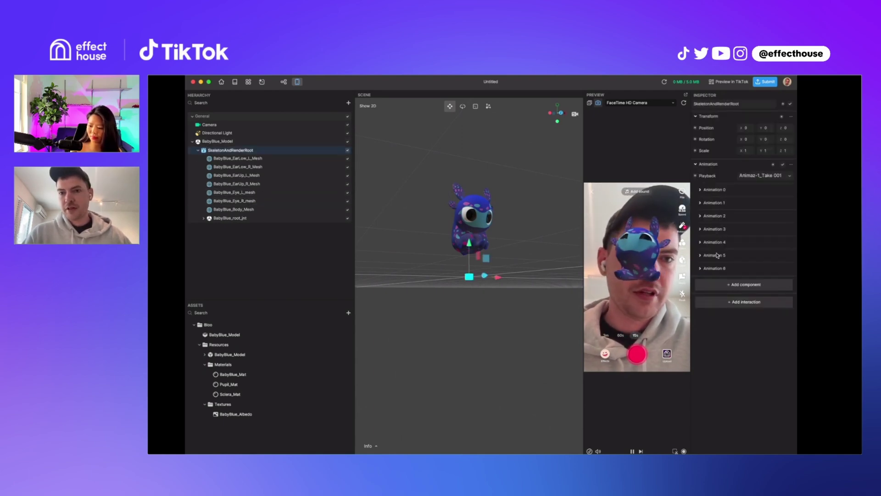
left_click(529, 300)
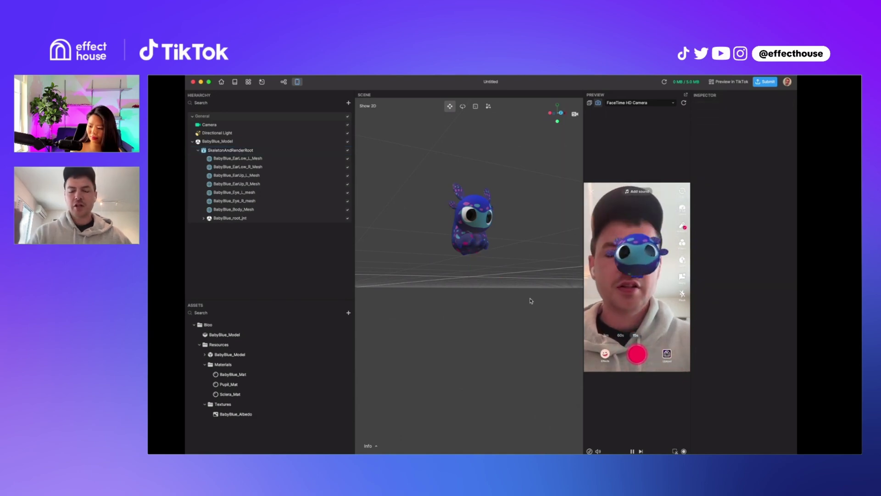
left_click_drag(529, 298, 524, 317)
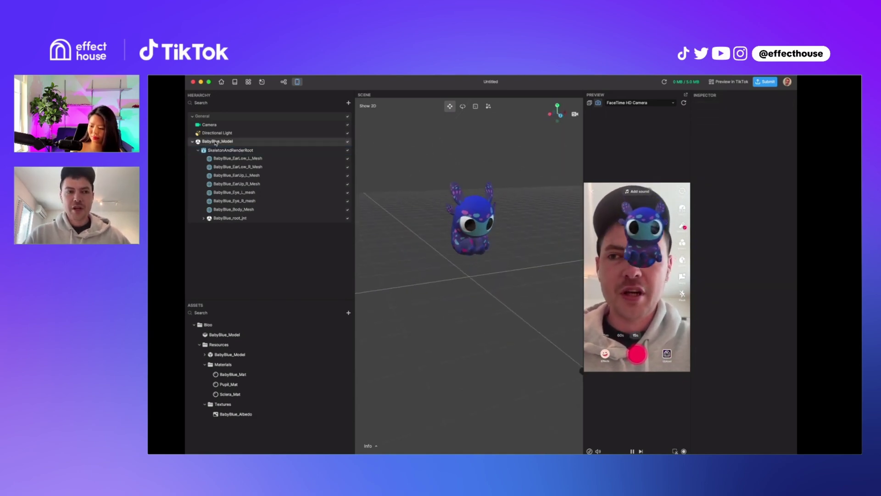
Select BabyBlue_Model and try moving, rotating and scaling it with the gizmo tools.
left_click(212, 142)
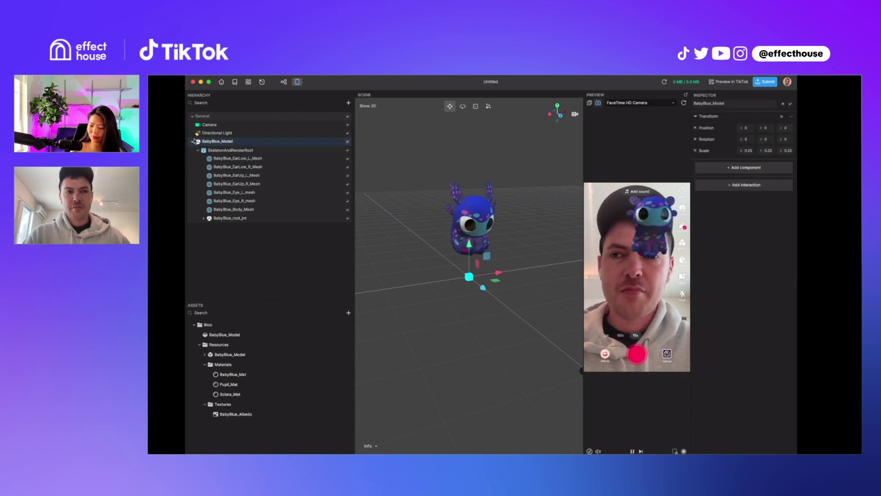
left_click(193, 143)
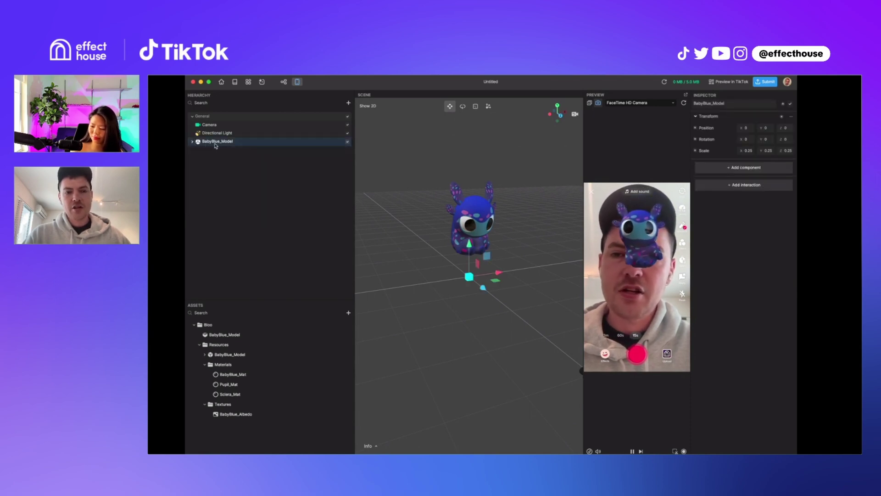
mouse_move(498, 274)
left_mouse_down()
mouse_move(516, 271)
mouse_move(492, 274)
left_mouse_up()
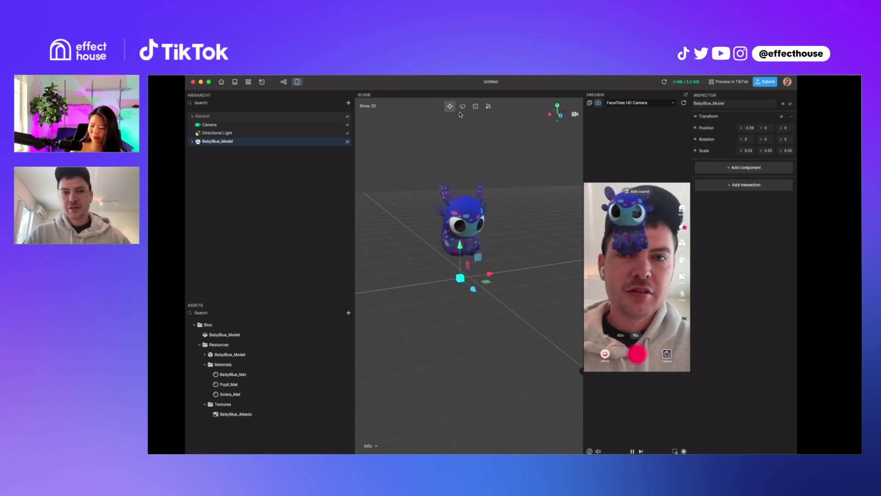
left_click(463, 107)
left_click_drag(455, 290, 454, 252)
left_click(475, 106)
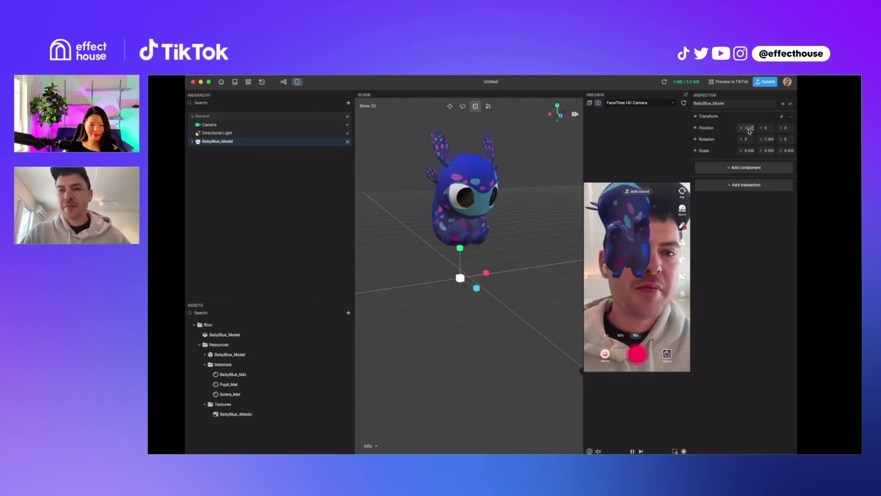
Reset BabyBlue_Model's transform and set its scale to 0.25 on X, Y and Z.
left_click(790, 116)
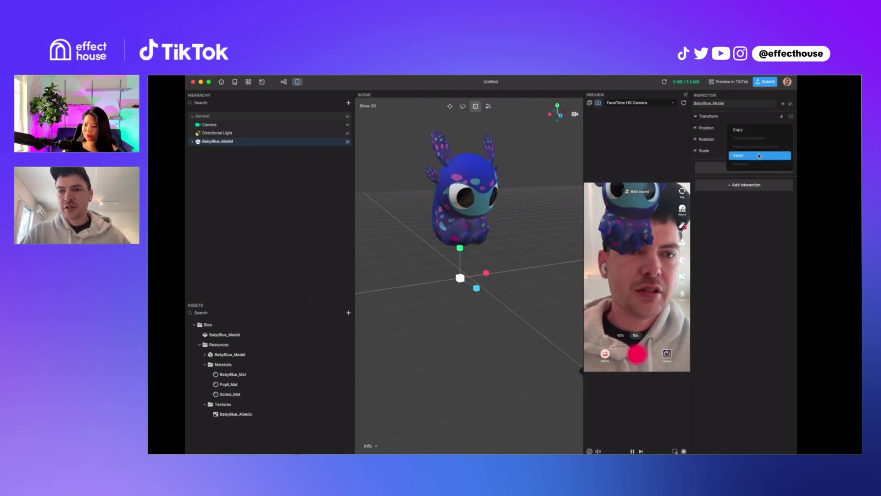
left_click(755, 156)
left_click(748, 151)
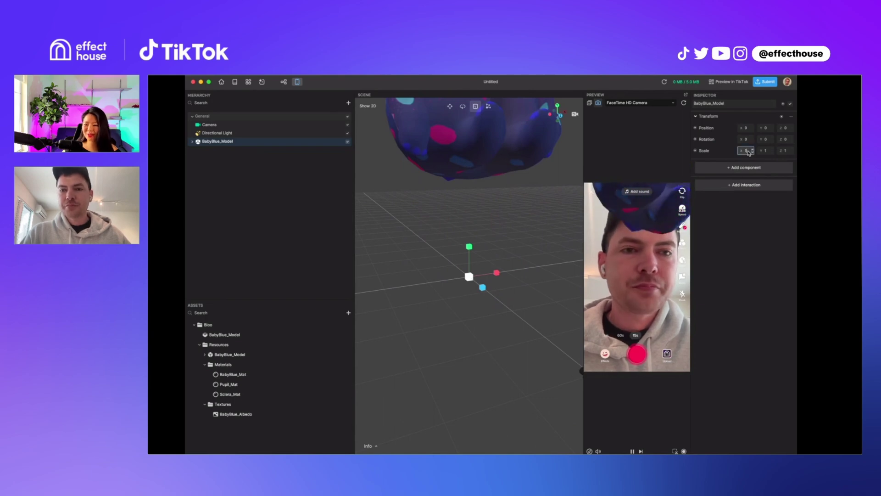
type("0.05")
key("Tab")
type("0.25")
key("Tab")
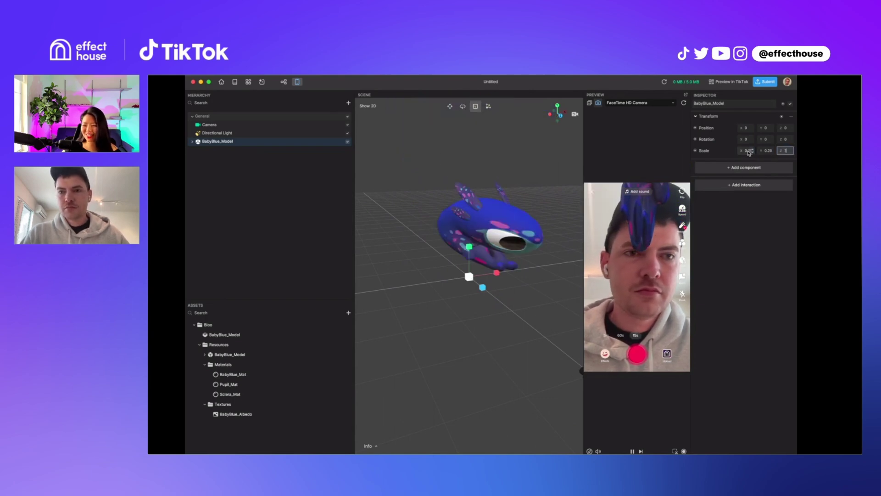
type("0.25")
key("Return")
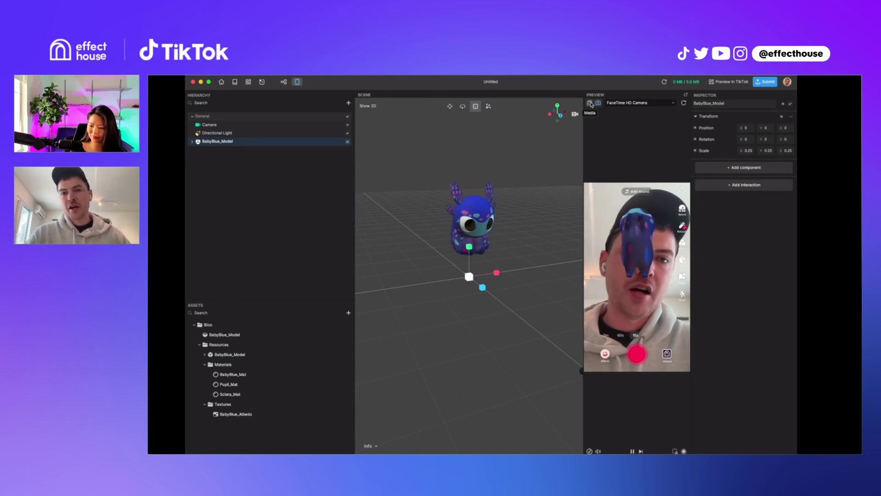
Switch the preview from the webcam to the Environment > Ground stock footage.
left_click(590, 103)
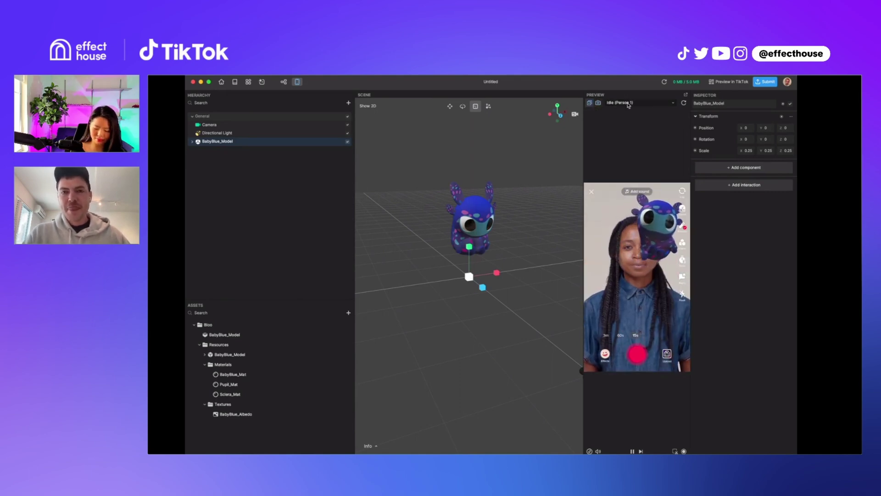
left_click(628, 104)
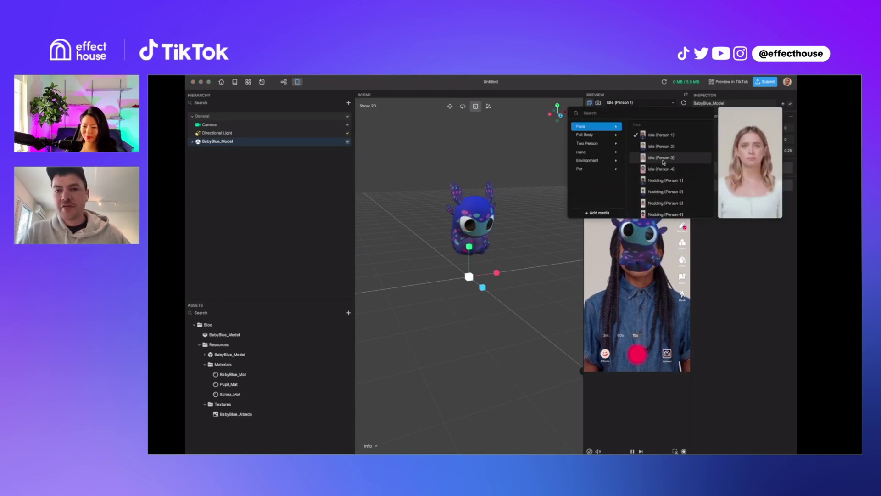
left_click(596, 160)
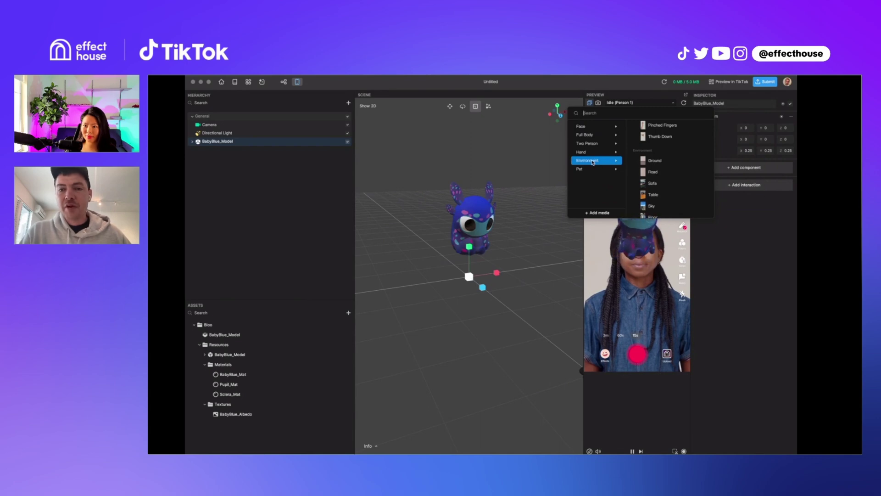
left_click(655, 161)
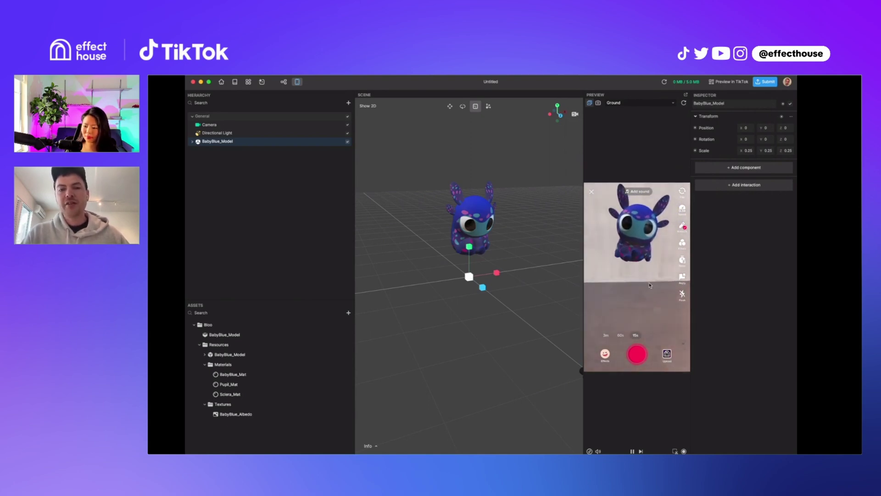
Add a World-mode Device Tracker component to the Camera.
left_click(210, 126)
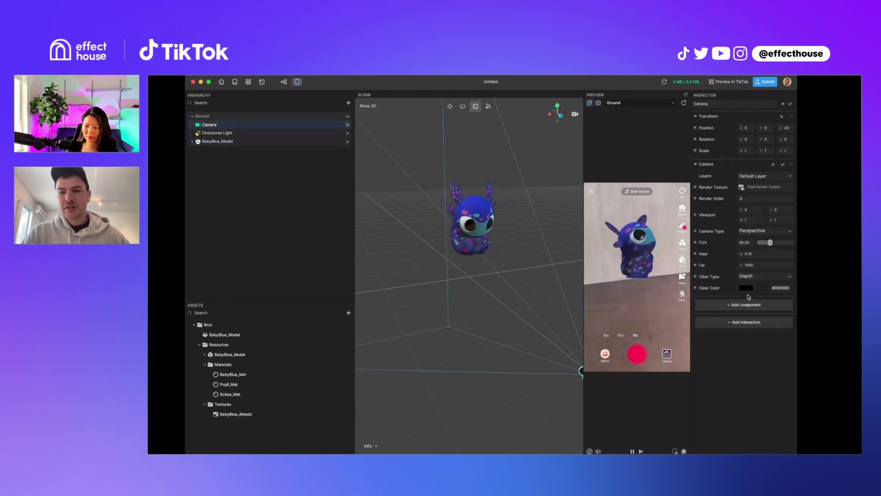
left_click(745, 305)
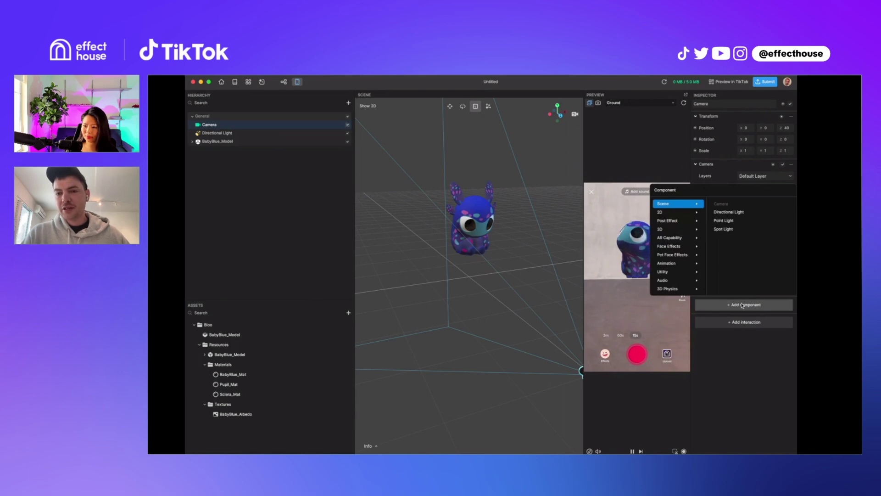
mouse_move(683, 242)
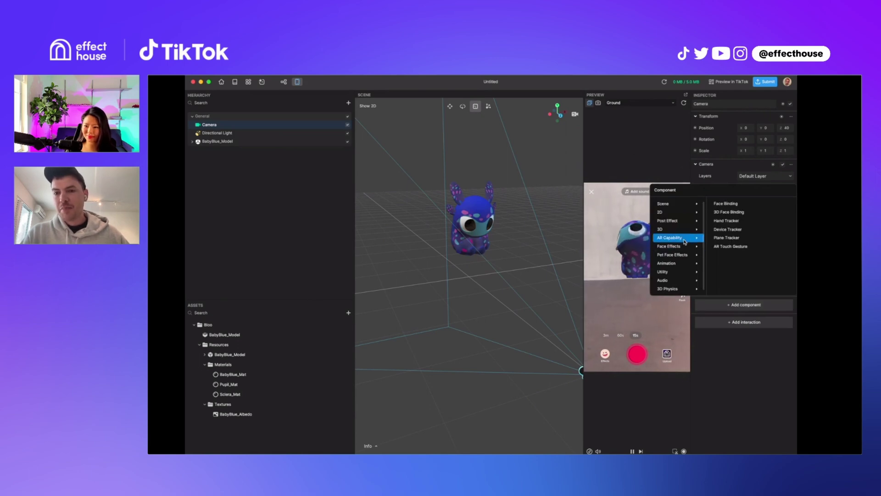
left_click(720, 231)
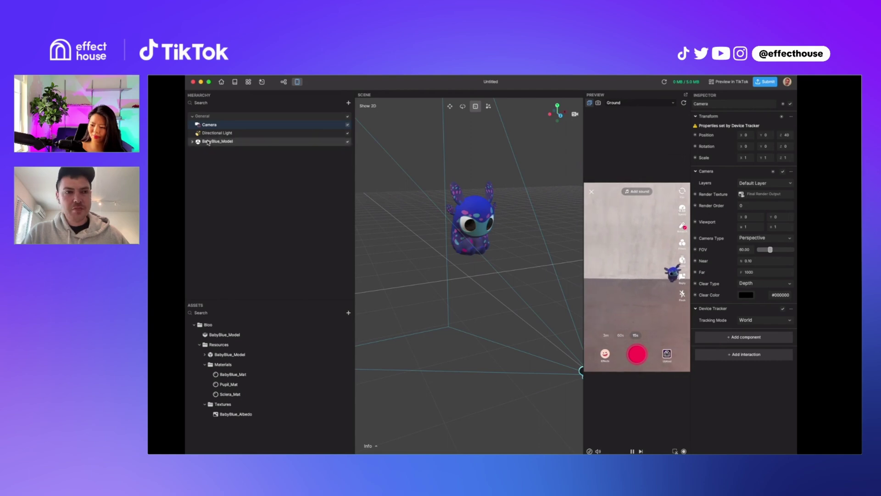
Set SkeletonAndRenderRoot's Animation Playback to Animaz2_Sit, then reselect the Camera.
left_click(193, 142)
left_click(209, 151)
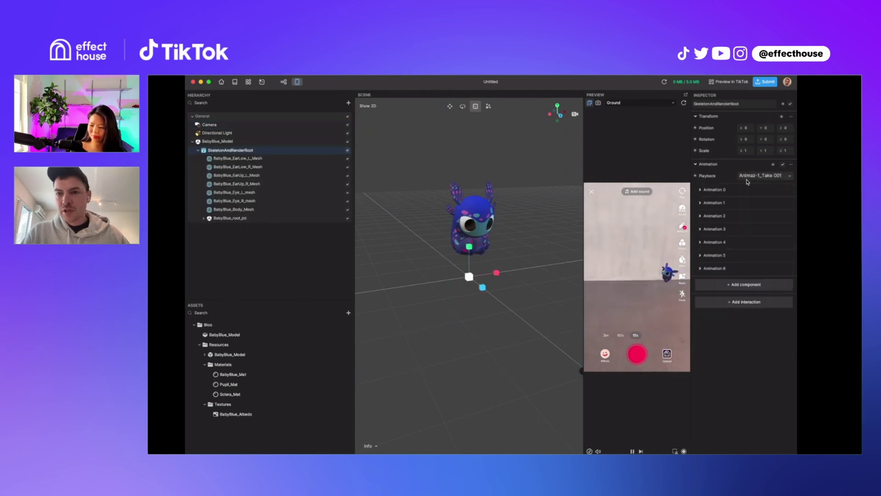
left_click(751, 177)
left_click(759, 209)
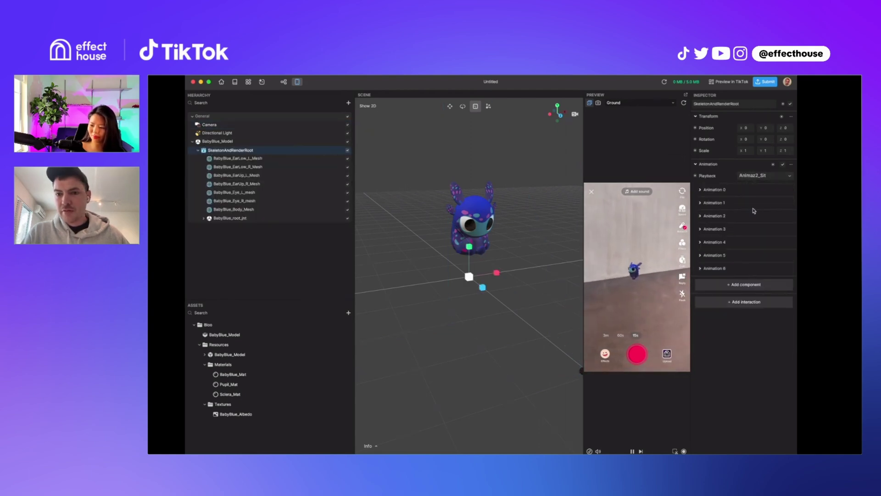
left_click(218, 141)
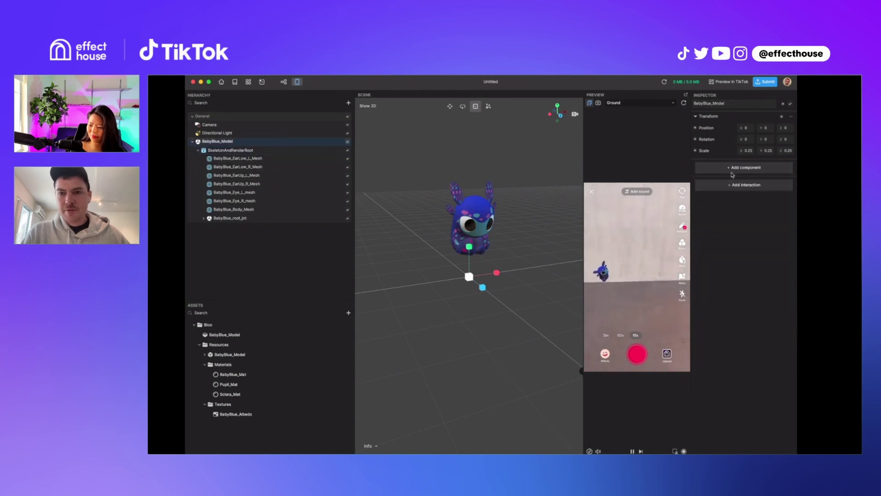
left_click(192, 141)
double_click(209, 124)
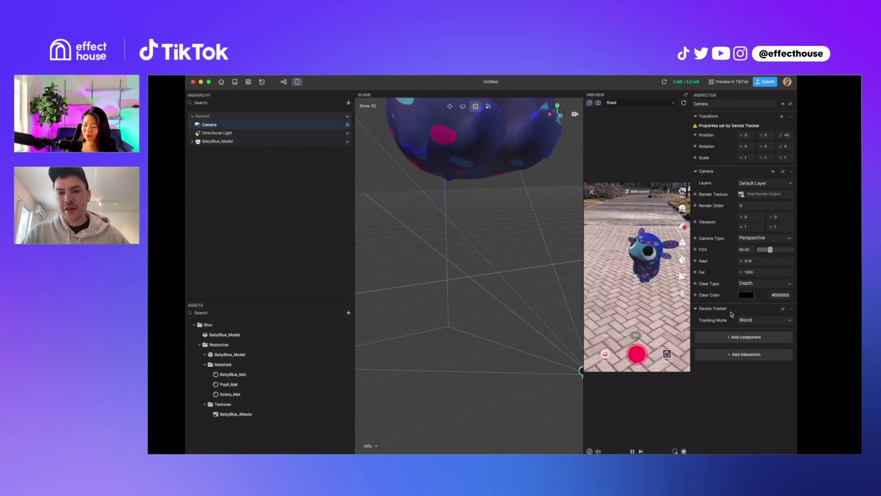
Frame the selected Camera, whose Device Tracker runs in World mode, in the scene view.
key("f")
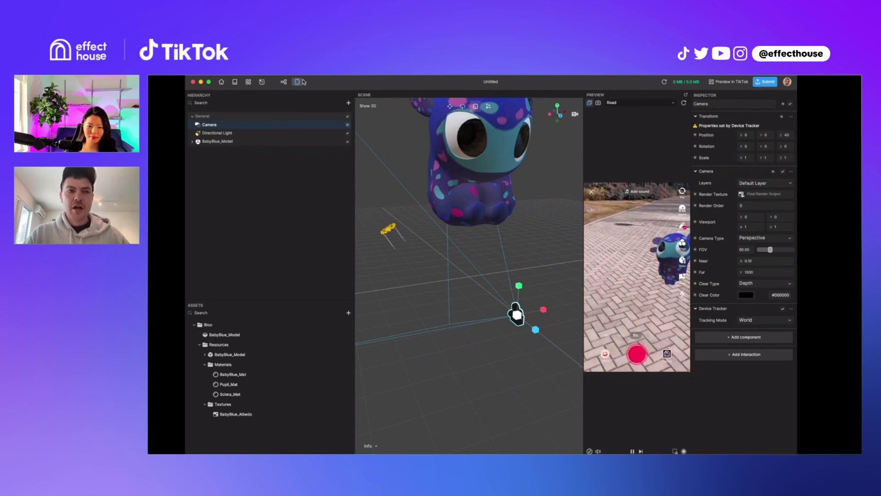
left_click(235, 81)
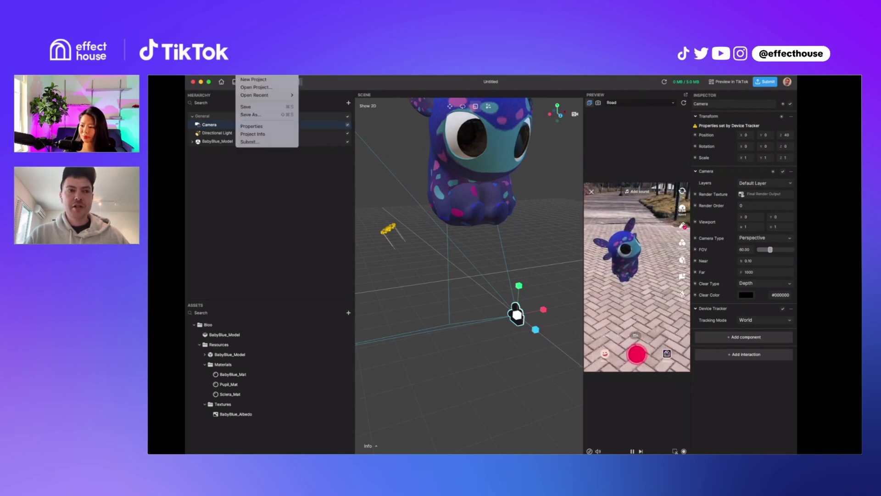
left_click(264, 217)
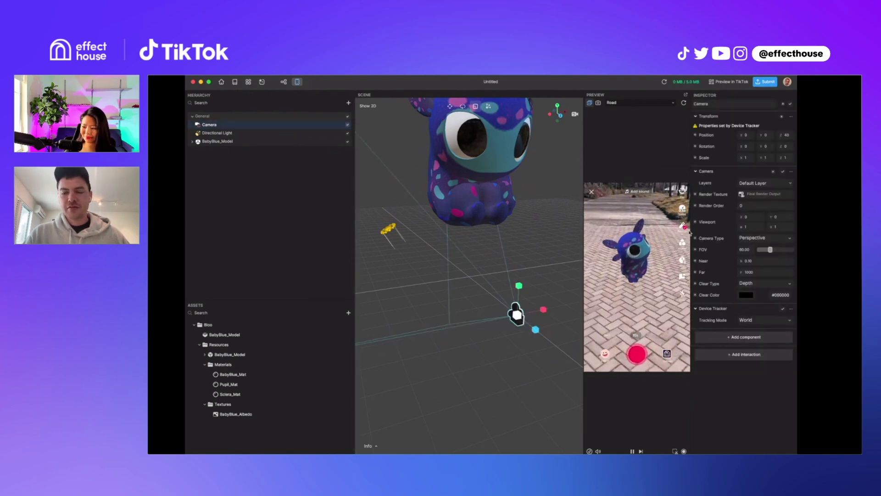
Add an AR Plane from the AR Tracking section of the Hierarchy's add list.
left_click(348, 102)
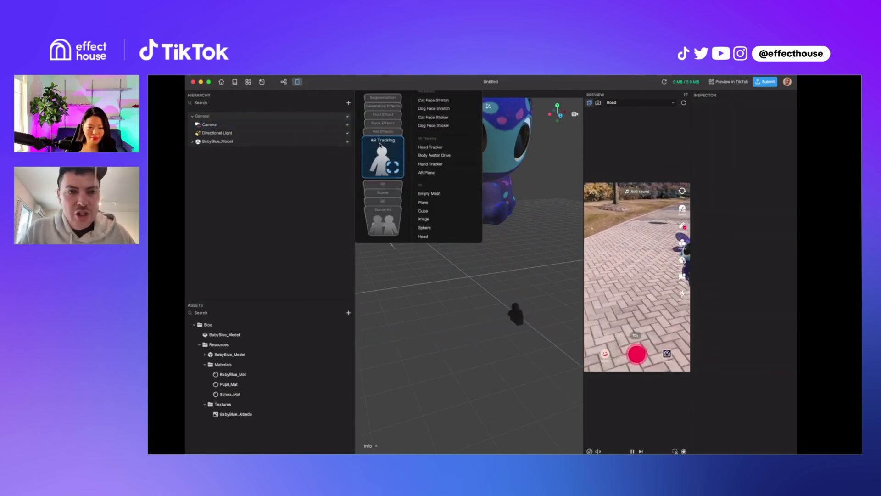
scroll(381, 156, "up", 5)
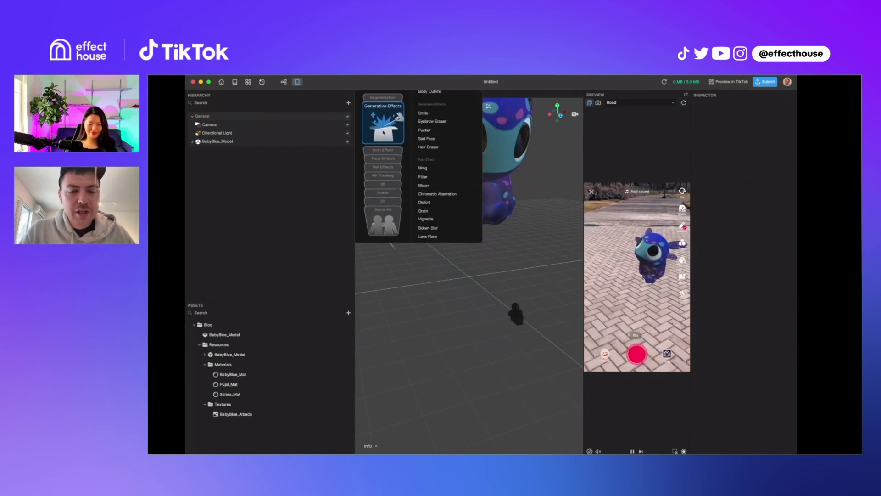
scroll(382, 166, "down", 4)
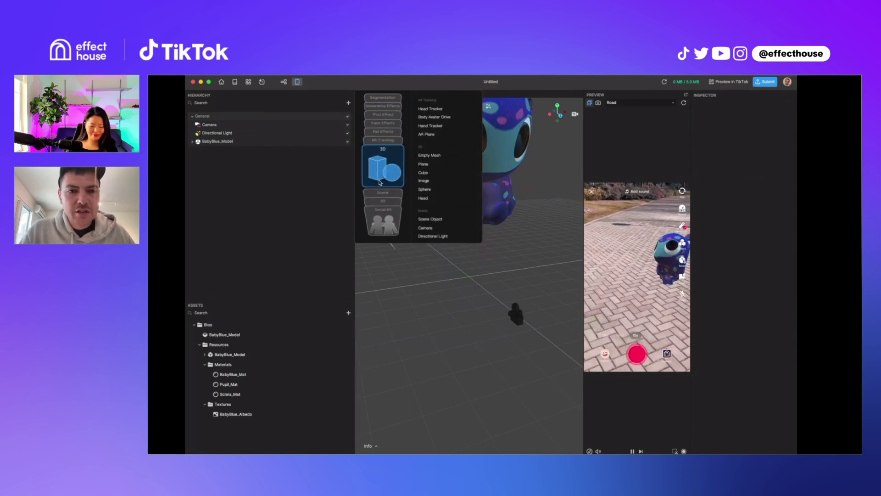
scroll(381, 191, "down", 2)
scroll(382, 188, "up", 4)
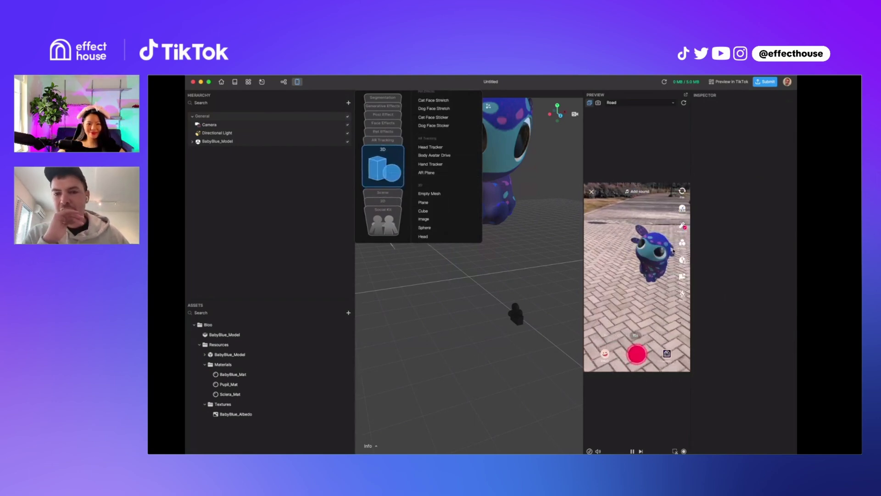
left_click(433, 174)
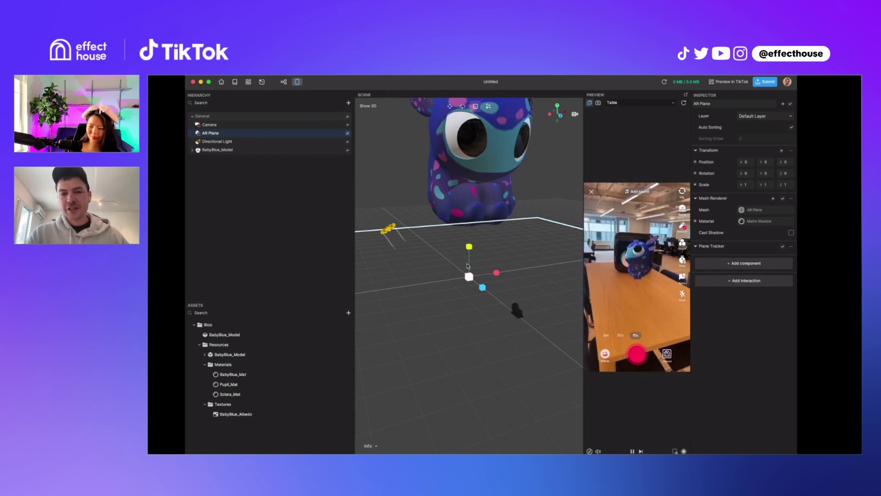
Enable Cast Shadow on the Directional Light and BabyBlue_Body_Mesh, then select both upper ear meshes.
left_click(217, 142)
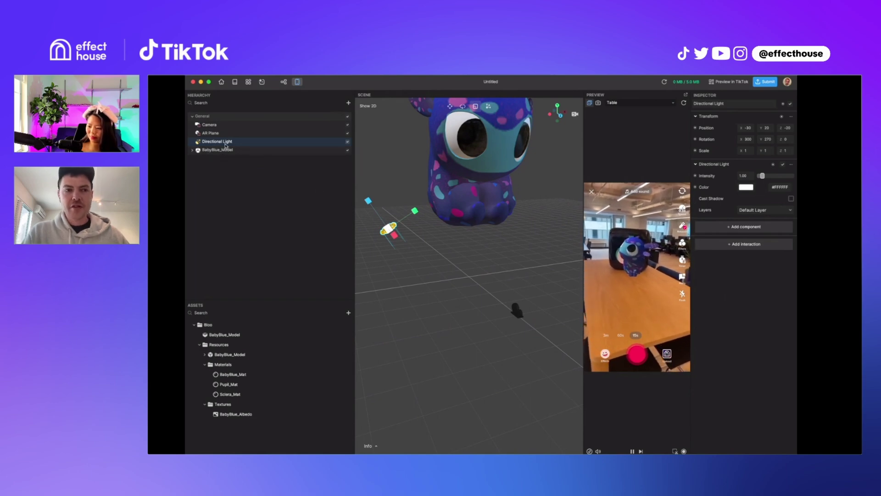
left_click(791, 199)
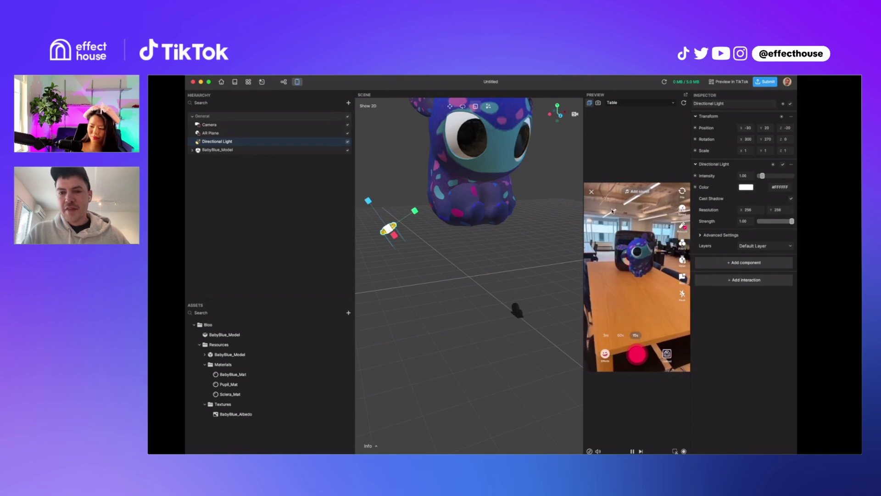
left_click(192, 150)
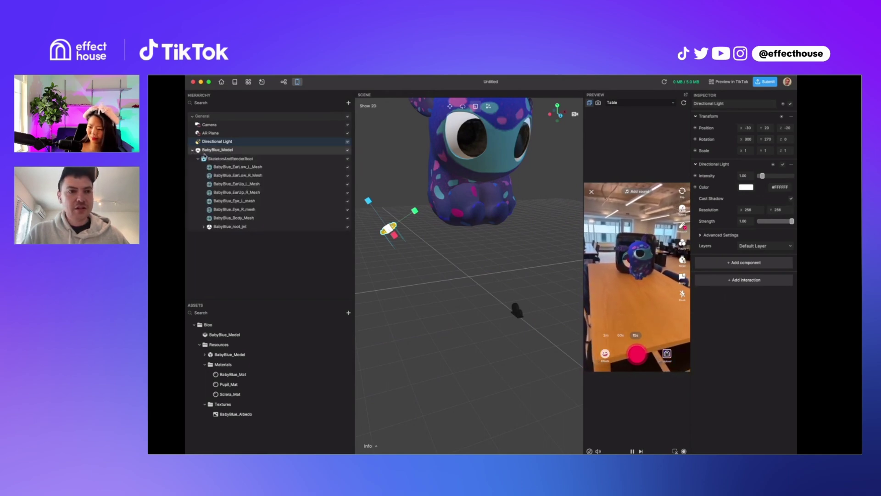
left_click(235, 219)
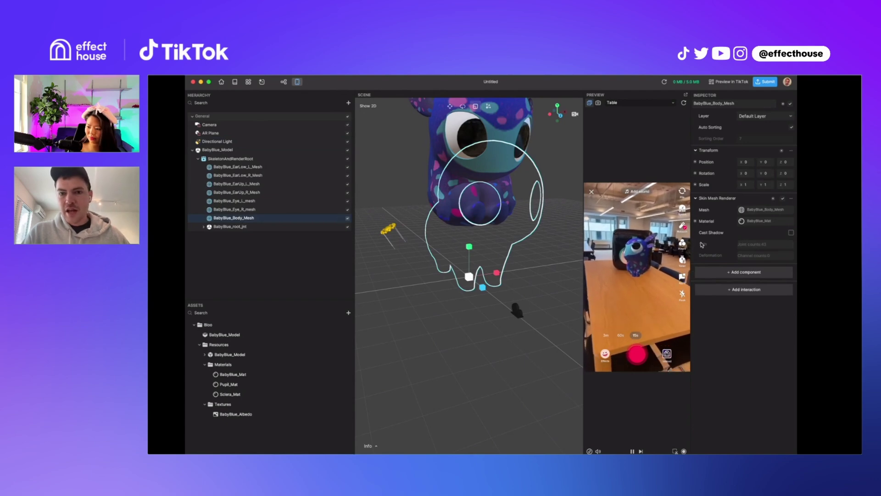
left_click(791, 233)
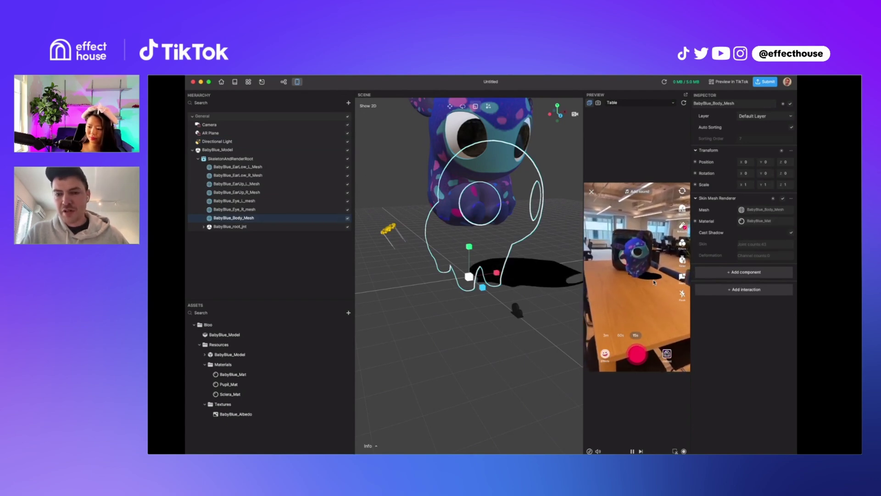
left_click(236, 193)
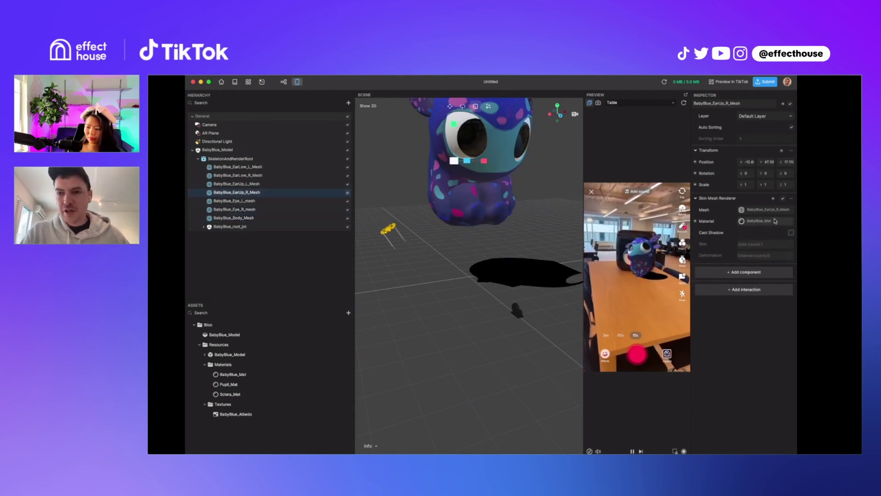
left_click(289, 183)
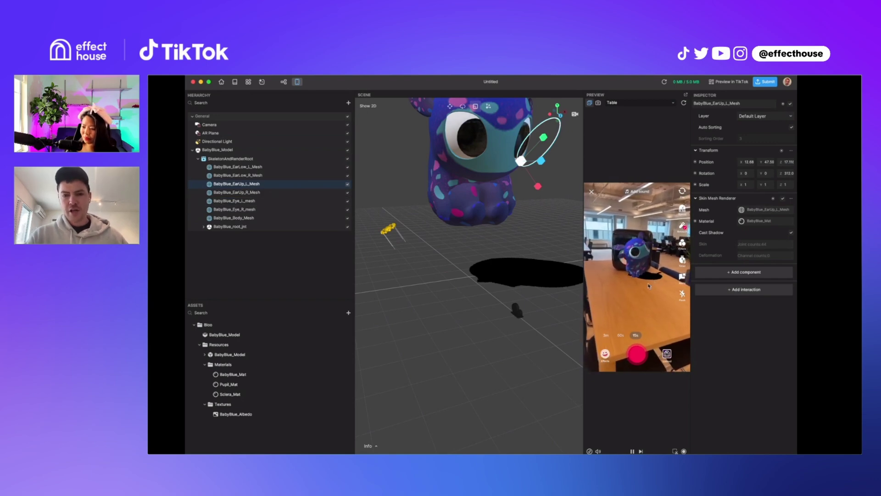
Give the Directional Light soft shadows with Strength 0.50 and Softness 10.
left_click(224, 142)
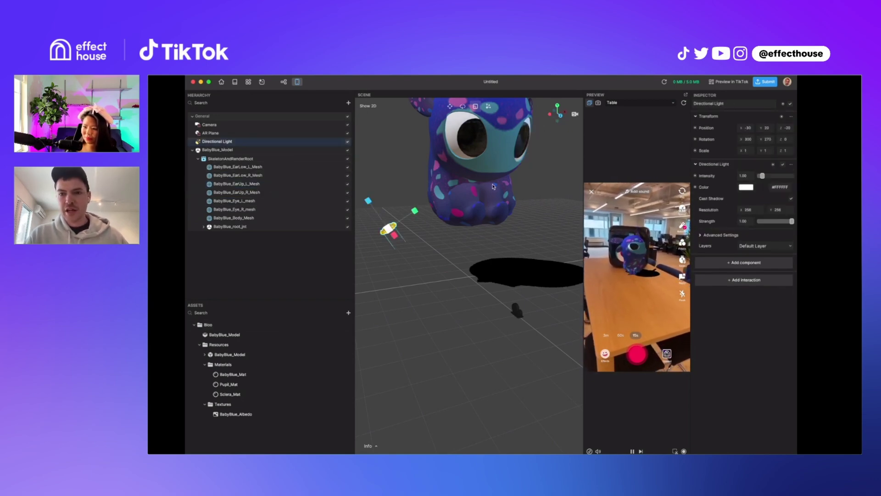
left_click(701, 235)
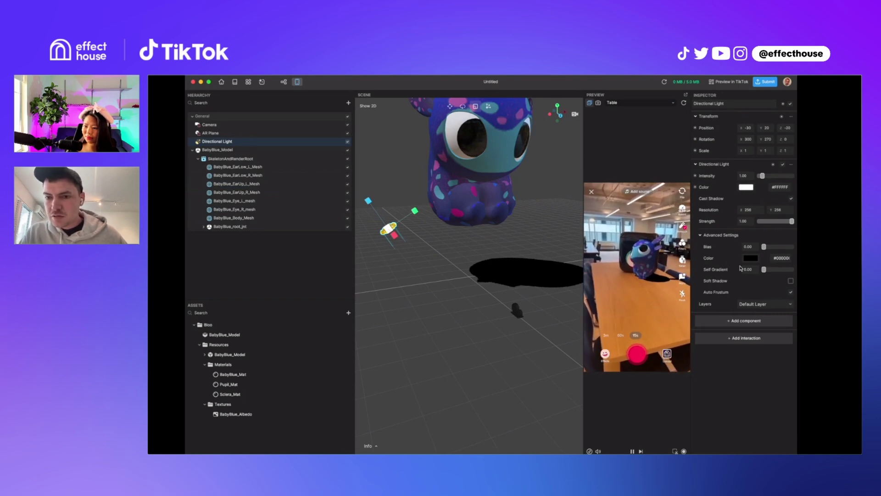
left_click(790, 281)
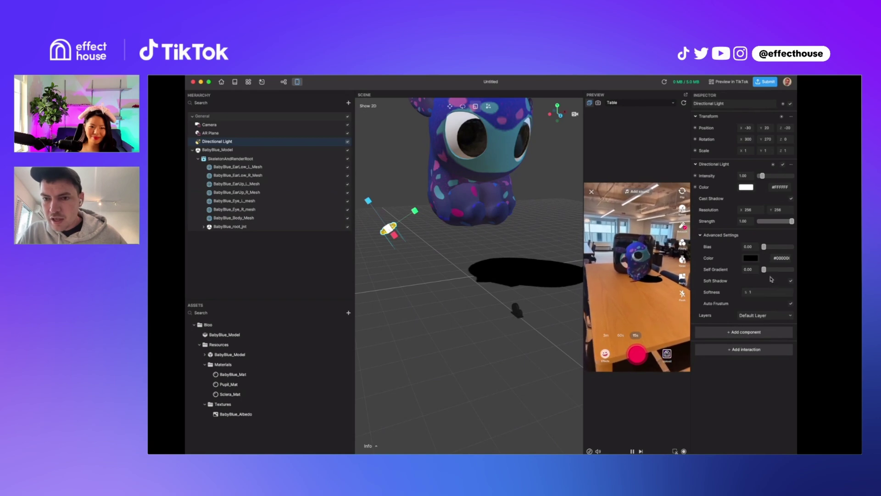
left_click_drag(791, 222, 776, 224)
left_click(750, 293)
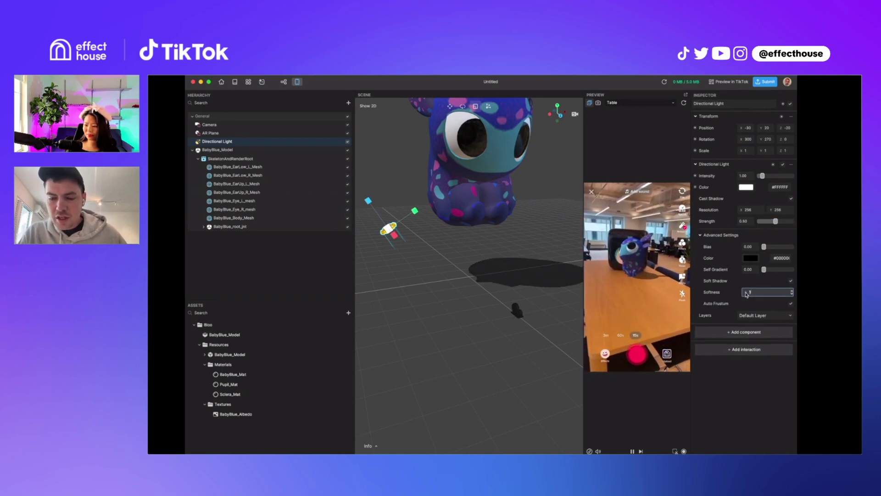
type("0")
key("Return")
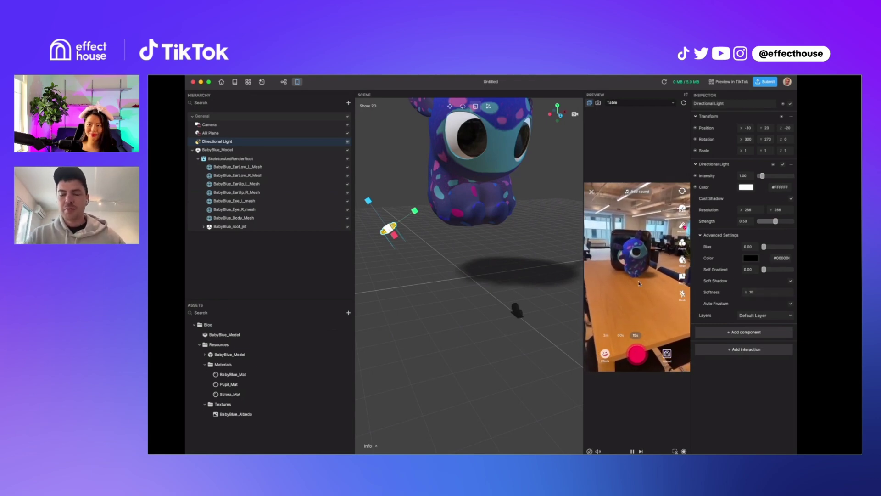
Switch the preview environment to Ground, then to Road.
left_click(614, 102)
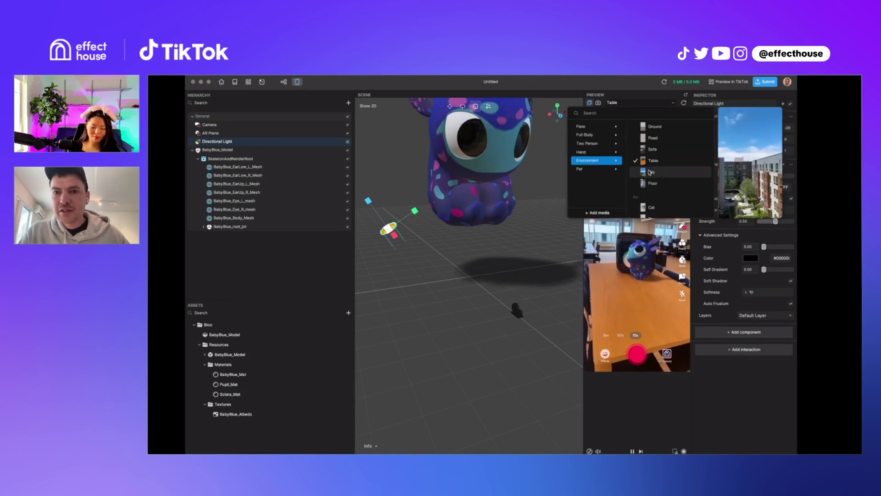
left_click(654, 129)
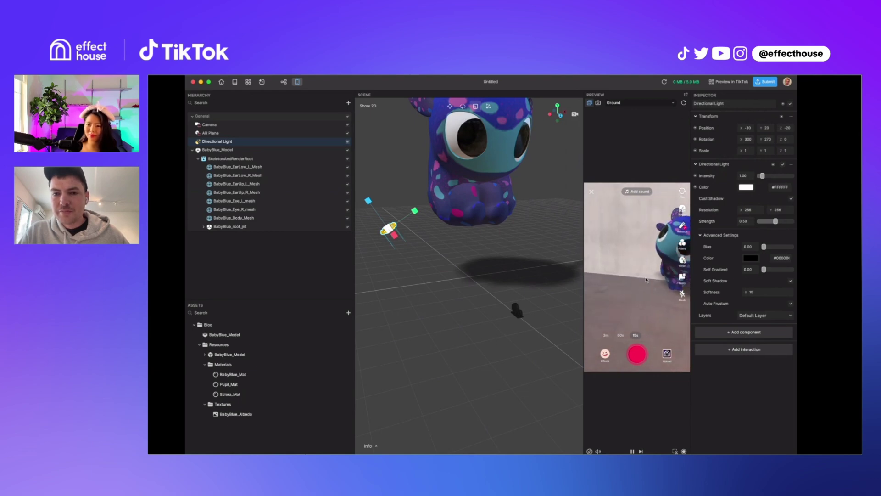
left_click(641, 104)
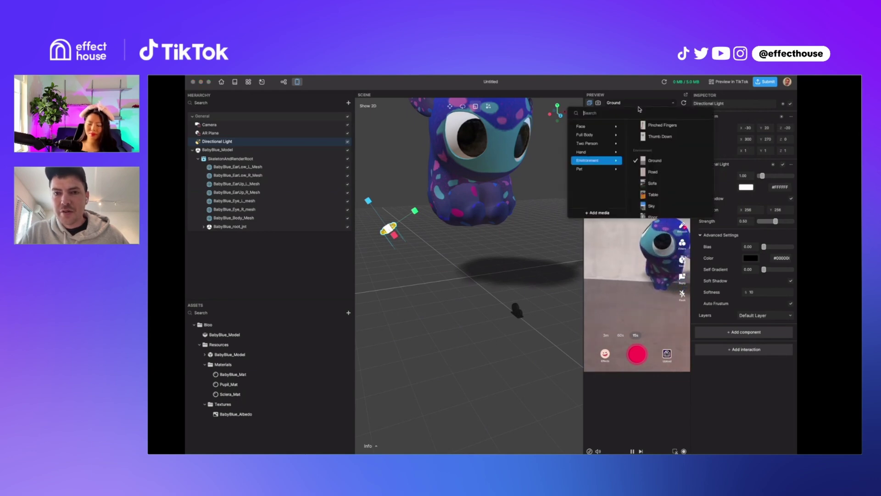
left_click(652, 172)
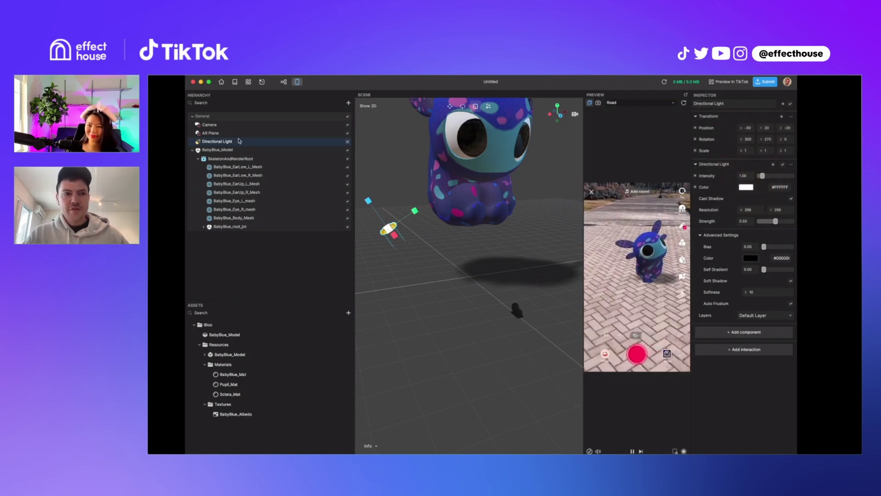
Set SkeletonAndRenderRoot's Animation Playback to Animaz1_RunCycle.
left_click(230, 158)
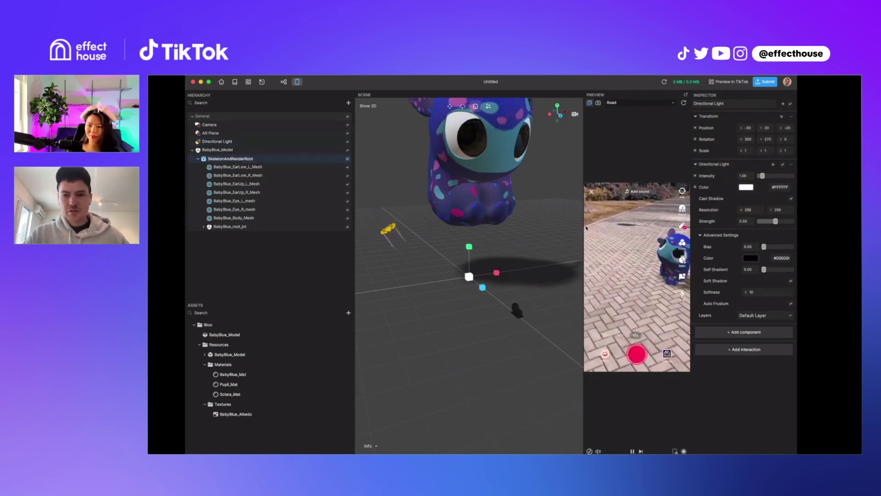
left_click(757, 176)
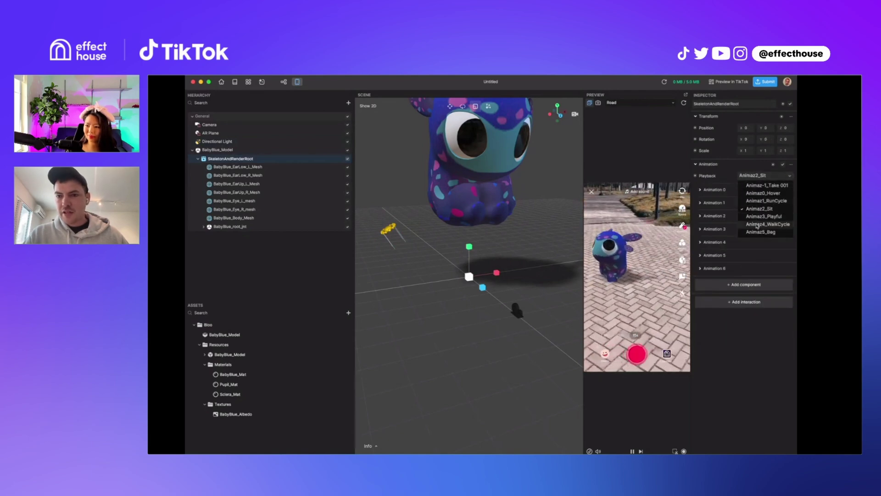
left_click(766, 201)
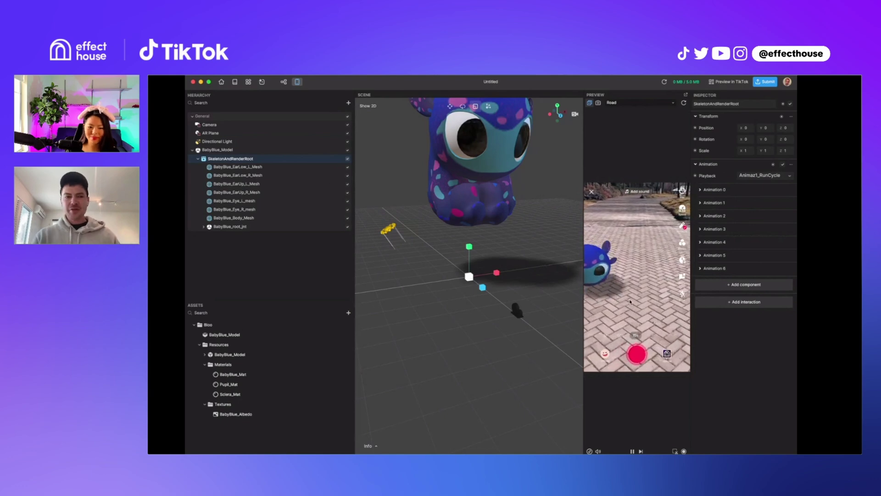
Delete the AR Plane and open the Camera's Device Tracker options menu.
left_click(192, 149)
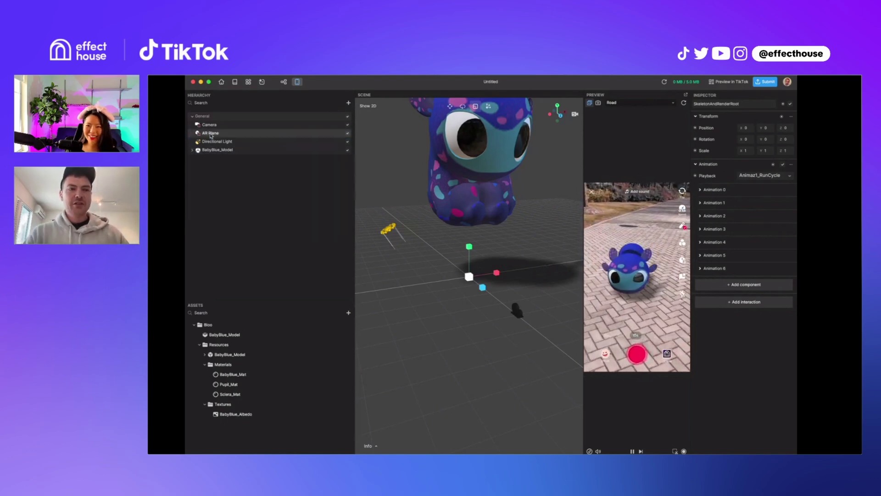
right_click(211, 135)
left_click(191, 189)
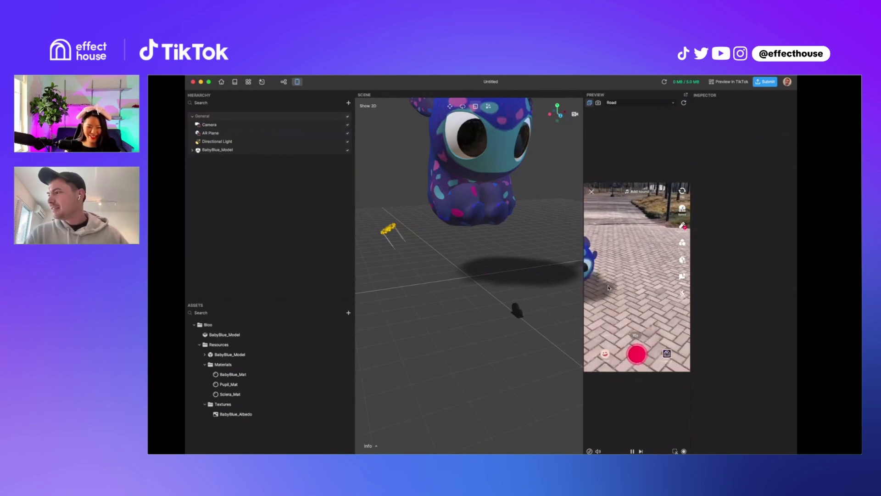
right_click(211, 133)
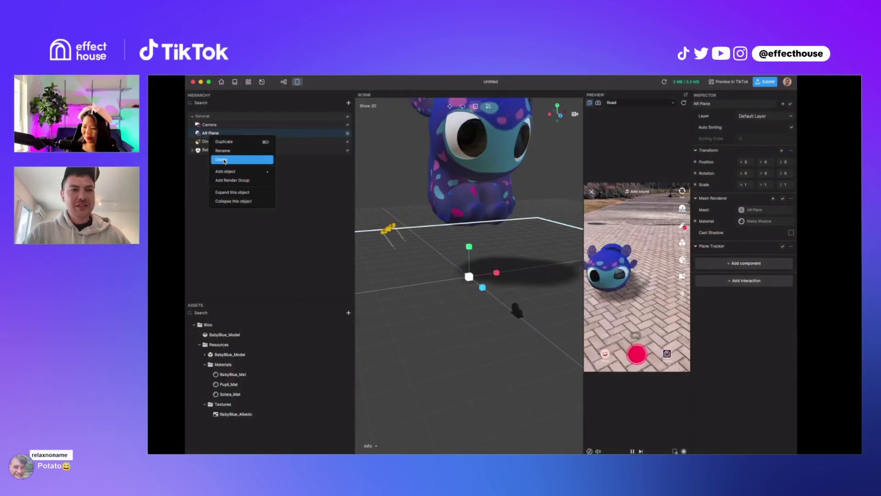
left_click(225, 161)
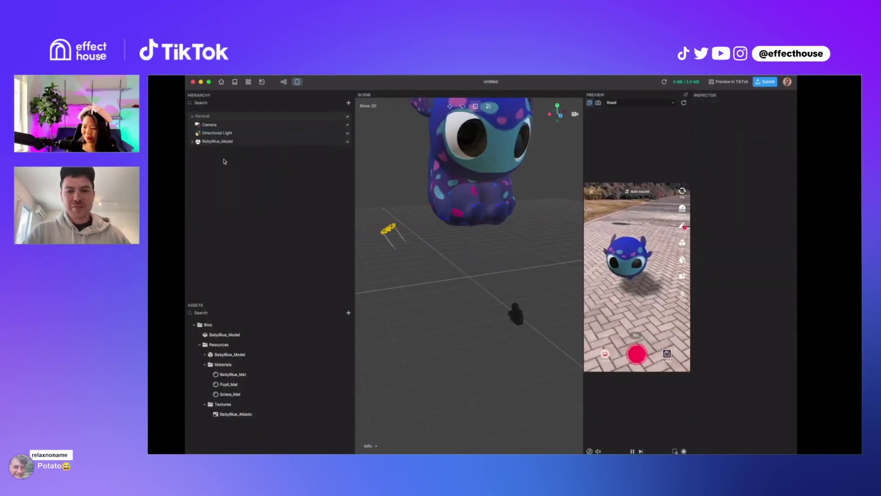
left_click(221, 126)
left_click(791, 309)
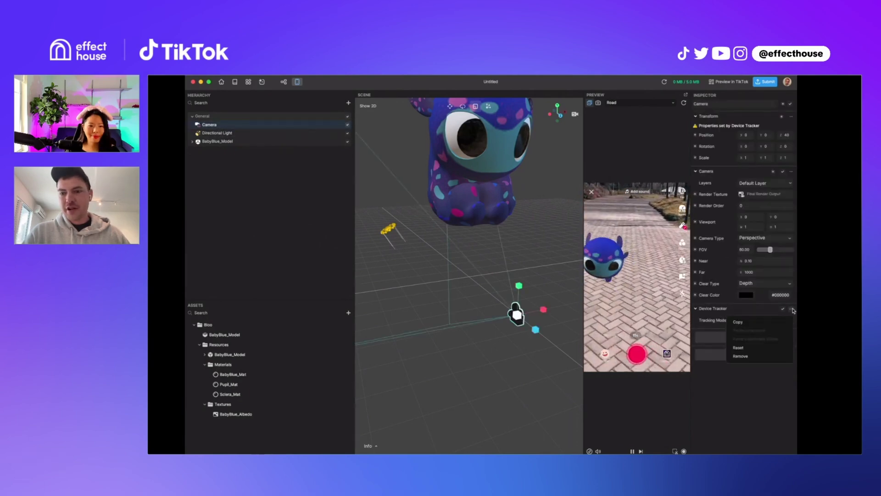
Remove the Camera's Device Tracker, then scale BabyBlue_Model to 0.25 on X, Y and Z.
left_click(748, 357)
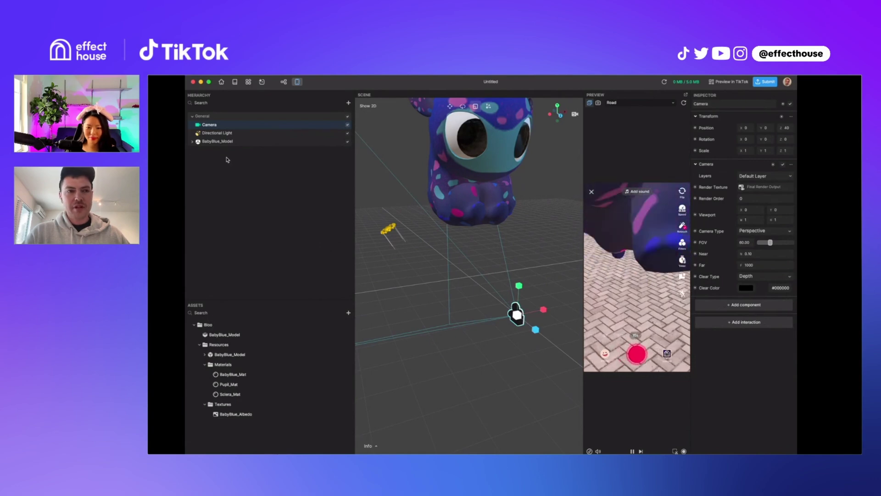
left_click(215, 142)
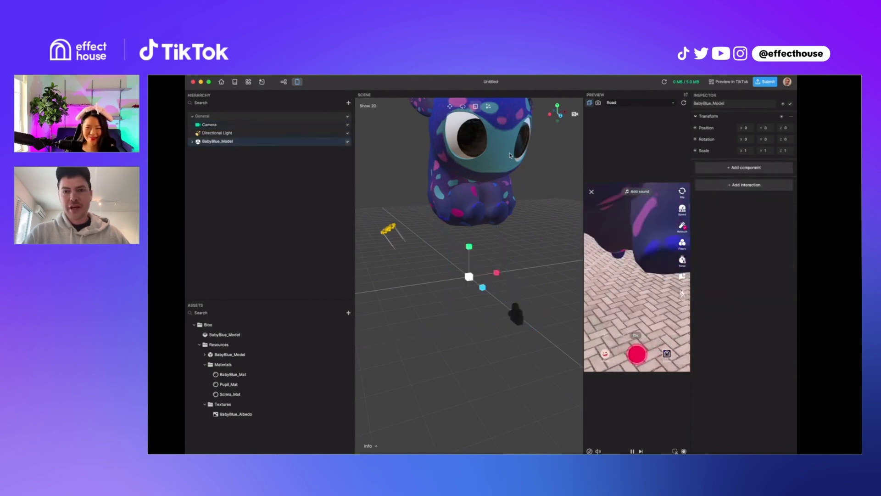
left_click(746, 151)
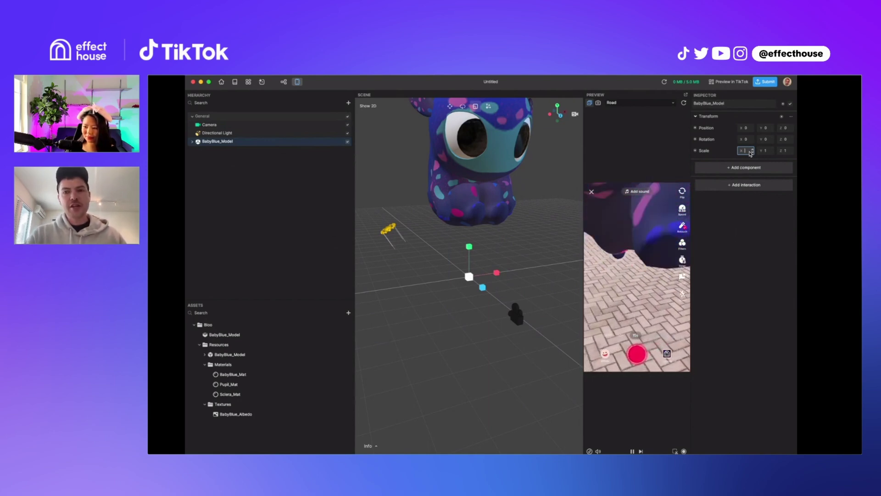
key("Tab")
type(".25")
key("Tab")
type(".25")
key("Return")
left_click(248, 191)
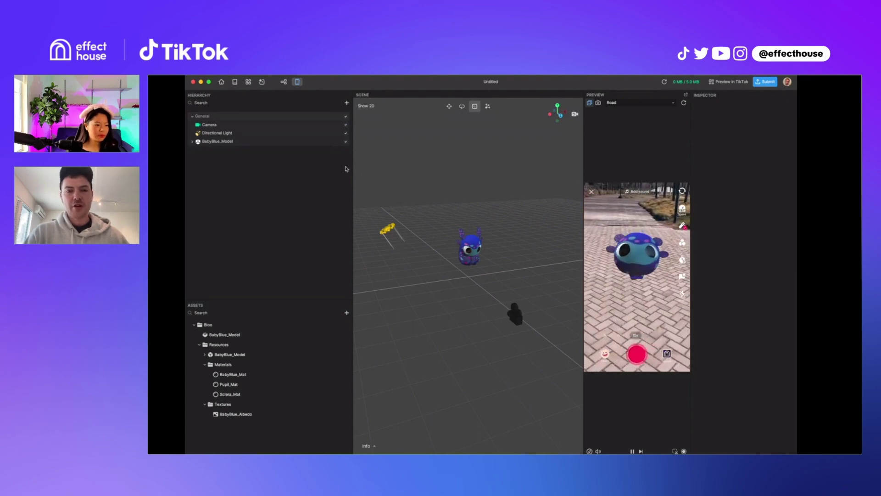
Open the Visual Scripting panel, enlarge it, and reposition the 3D Animation Controller node.
left_click(283, 81)
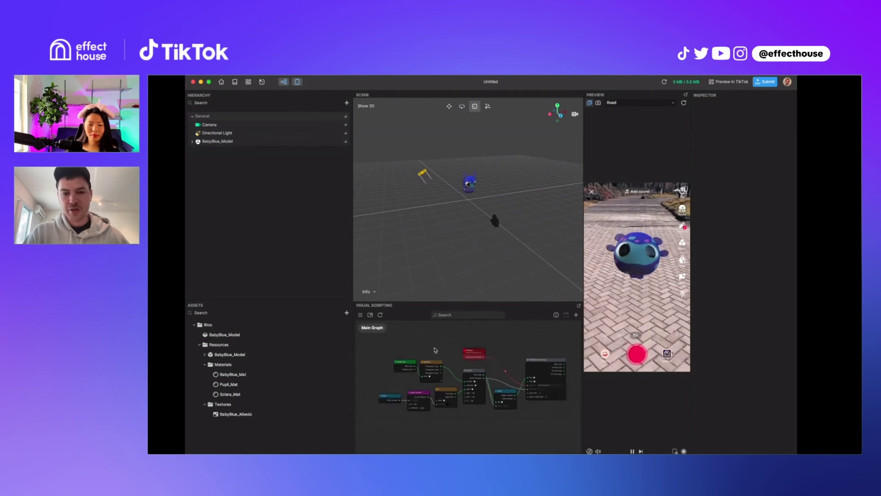
left_click_drag(438, 304, 424, 210)
scroll(500, 388, "up", 6)
scroll(505, 429, "down", 3)
left_click_drag(497, 432, 393, 425)
scroll(472, 401, "up", 2)
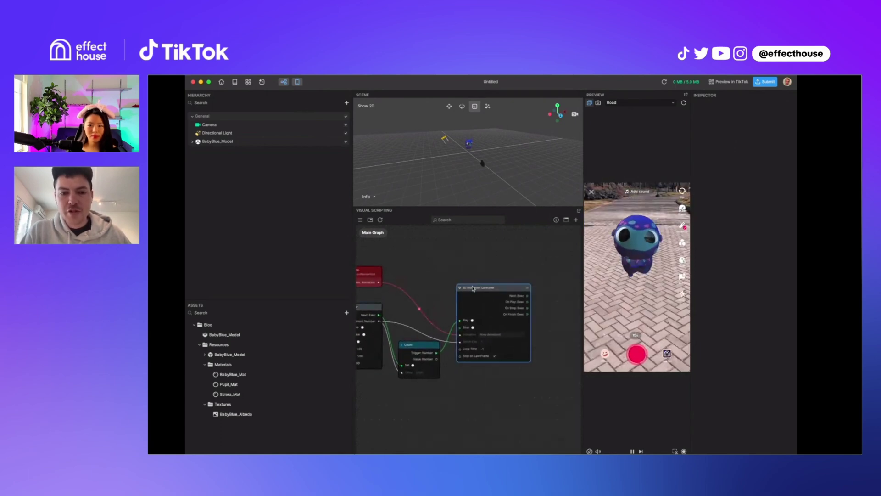
left_click_drag(473, 288, 476, 278)
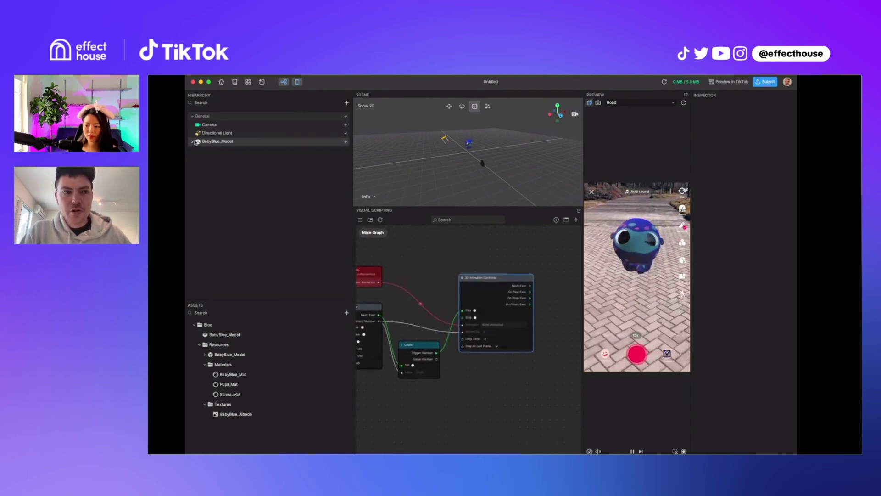
Check the Animation Playback list on BabyBlue_Model's SkeletonAndRenderRoot.
left_click(192, 141)
left_click(211, 151)
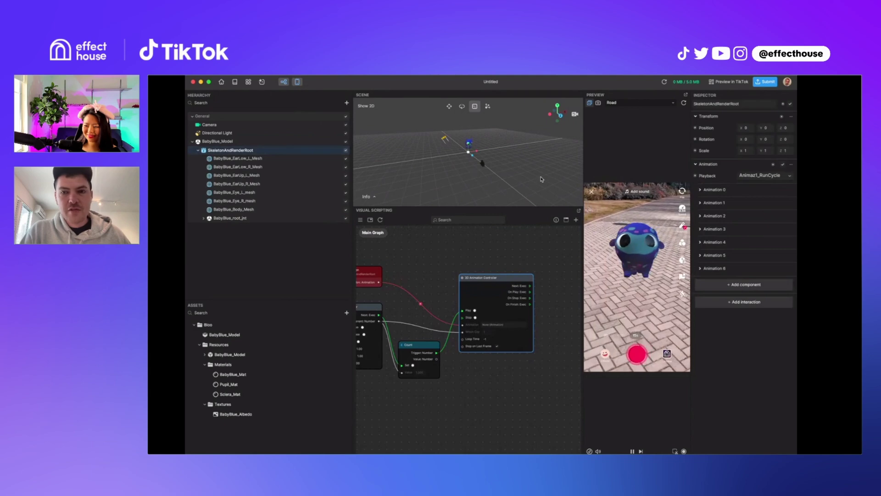
left_click(769, 176)
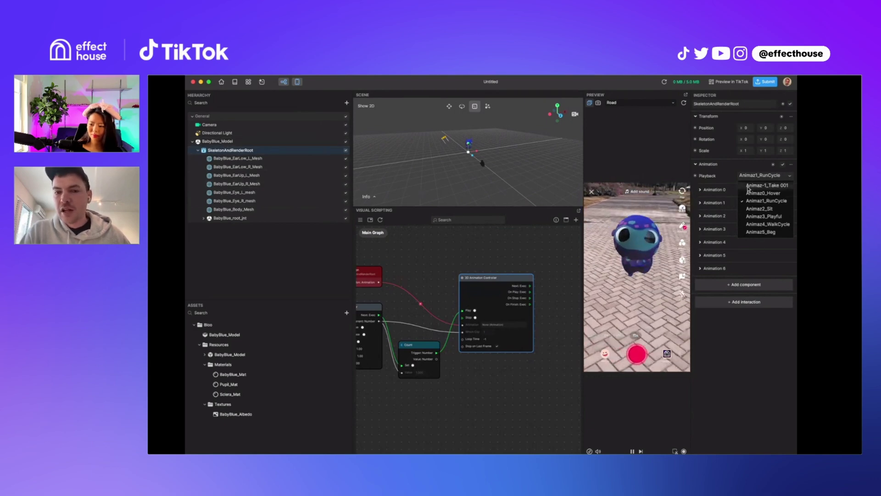
left_click_drag(399, 265, 433, 252)
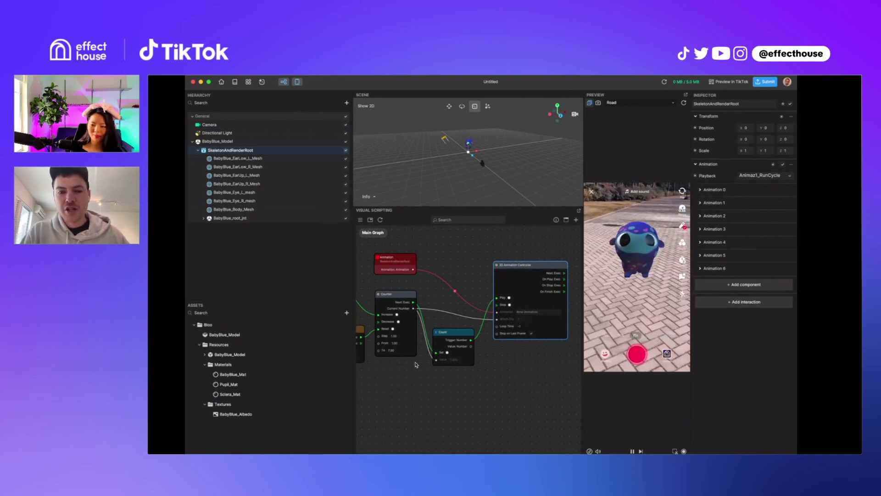
Tidy the graph by nudging the Screen Tap, Tap and Counter nodes upward.
scroll(419, 393, "left", 10)
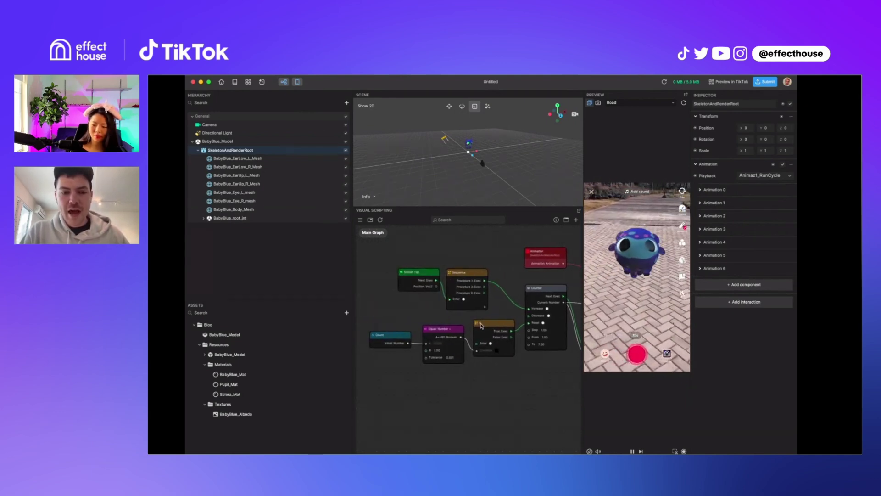
left_click_drag(419, 274, 400, 266)
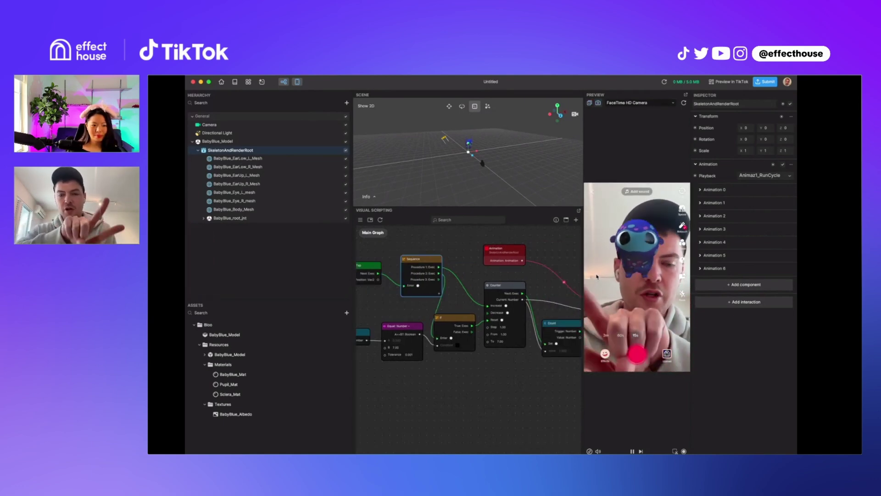
left_click_drag(377, 265, 377, 263)
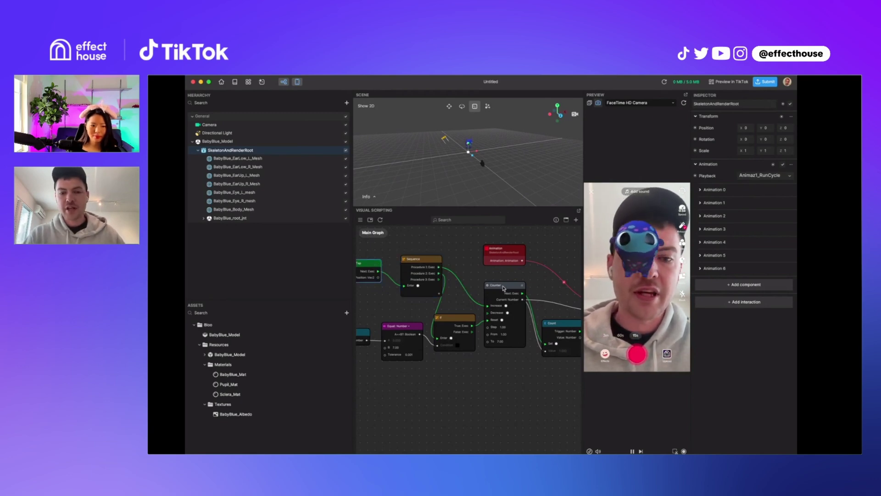
left_click_drag(495, 286, 495, 281)
scroll(464, 273, "right", 3)
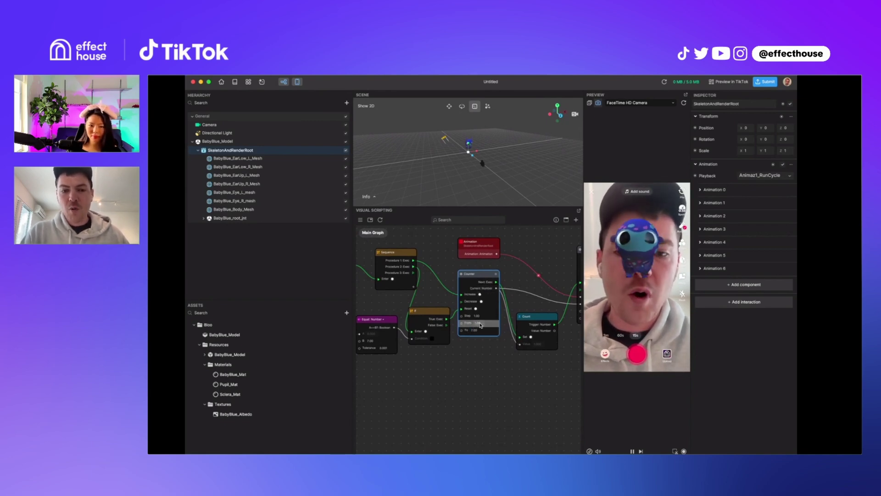
scroll(518, 312, "up", 1)
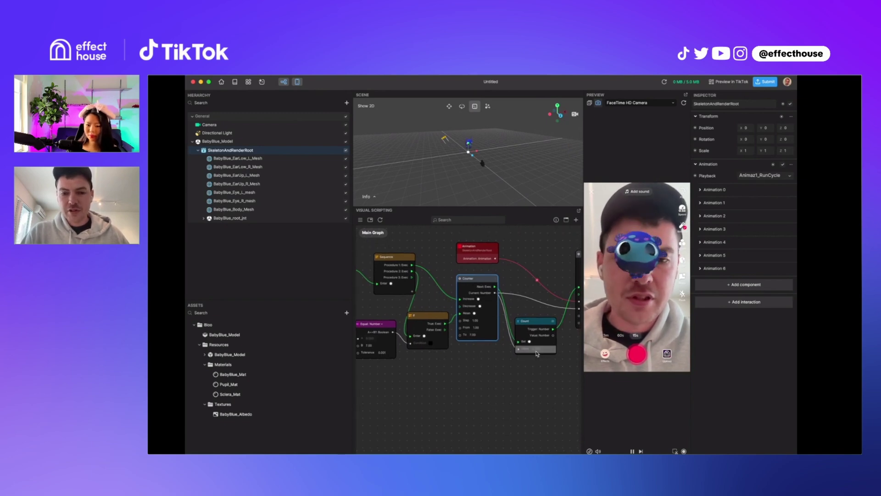
scroll(537, 354, "up", 5)
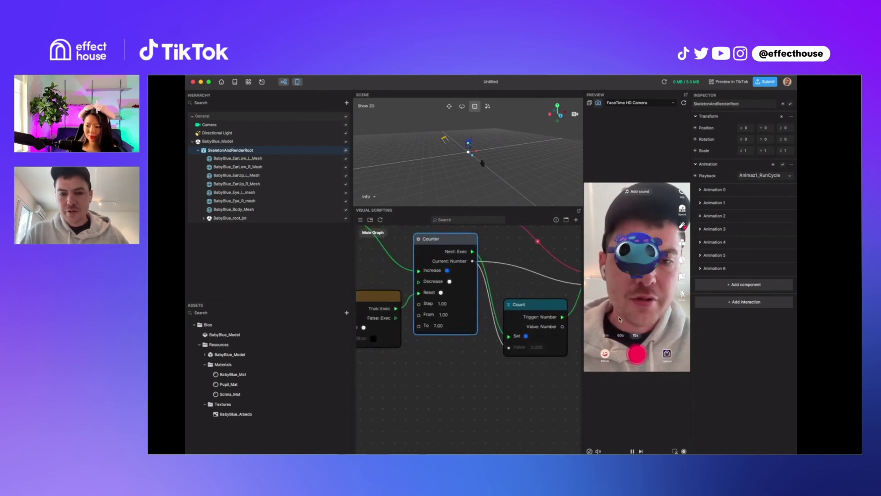
scroll(462, 385, "down", 5)
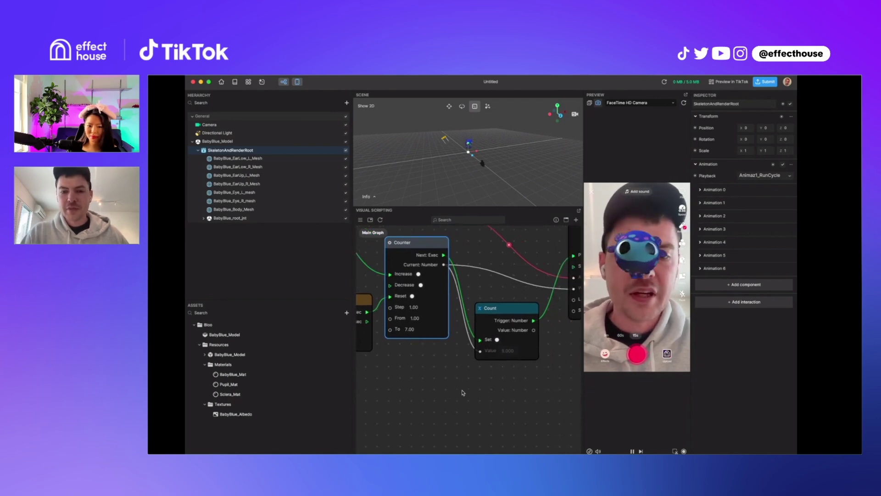
Wire Counter's Current Number into the 3D Animation Controller and nudge the Count node.
mouse_move(490, 347)
left_mouse_down()
mouse_move(510, 323)
mouse_move(504, 349)
left_mouse_up()
left_click(495, 374)
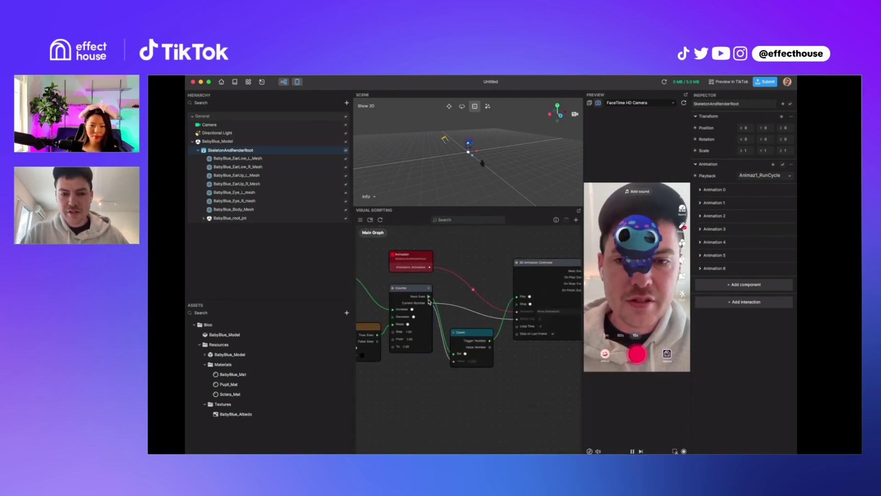
left_click_drag(429, 303, 519, 345)
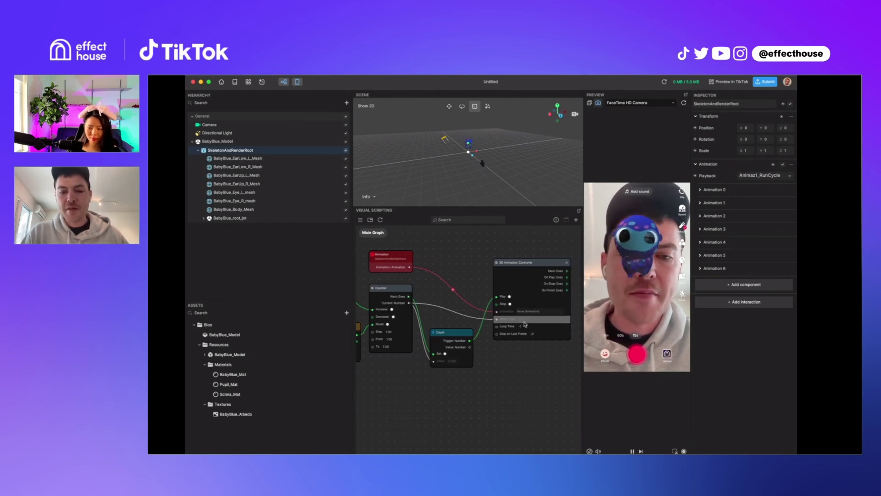
scroll(505, 349, "left", 5)
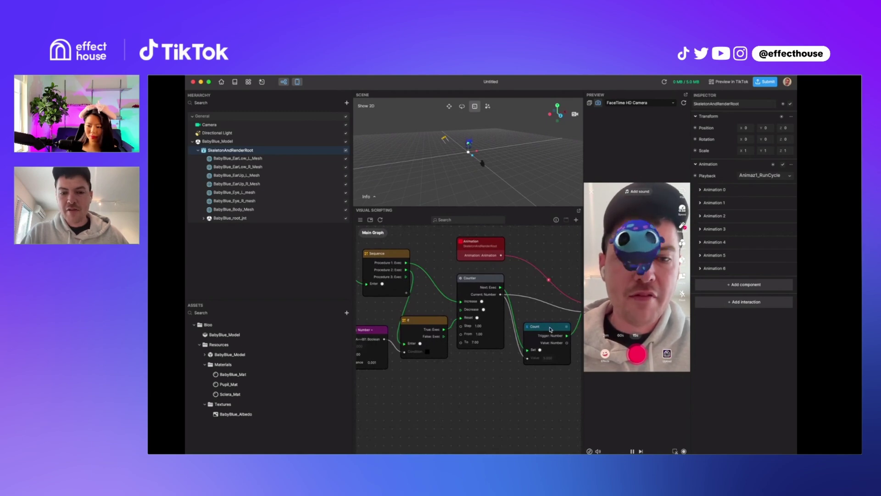
left_click_drag(551, 329, 549, 329)
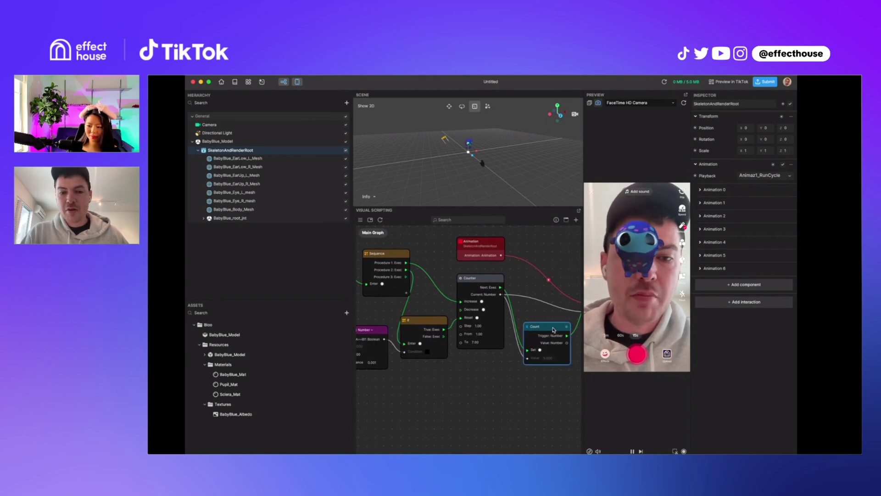
Add and delete a test graph variable, then nudge the Counter and Count nodes up.
left_click(362, 221)
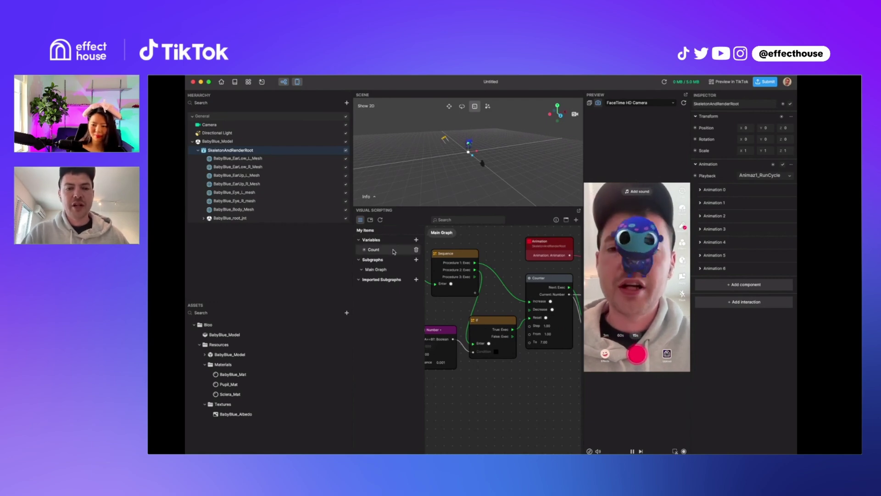
left_click(416, 240)
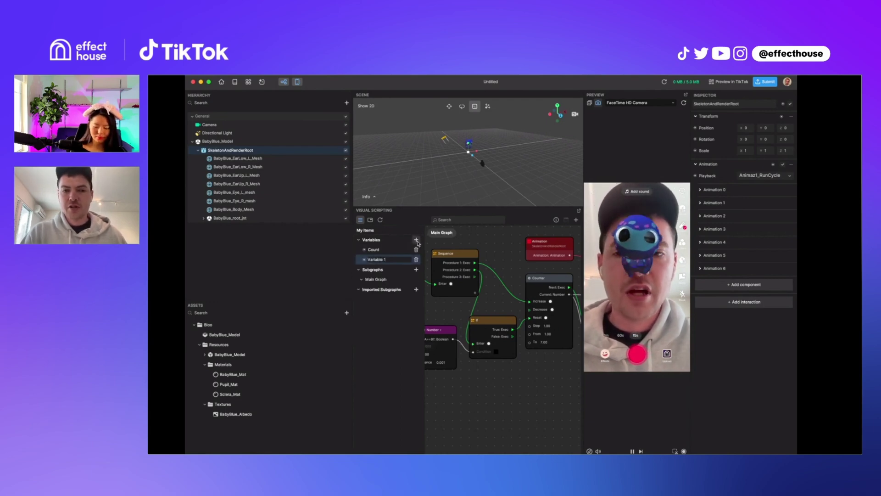
left_click(416, 260)
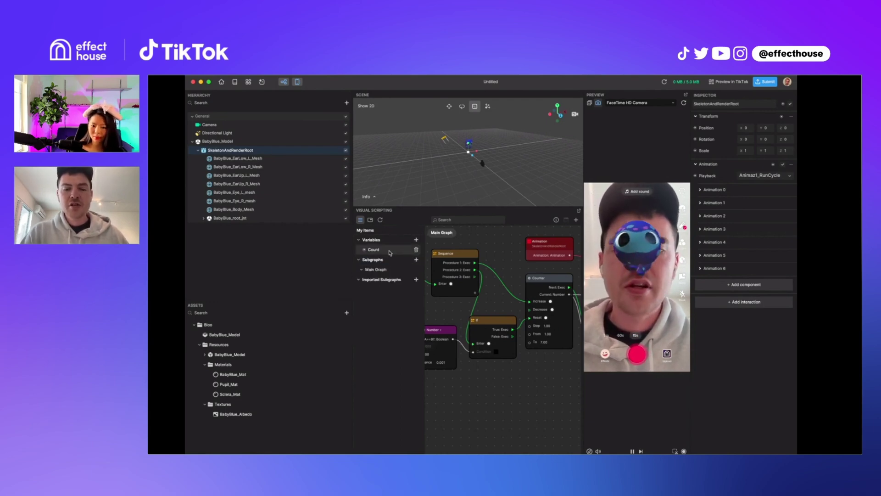
scroll(469, 359, "right", 3)
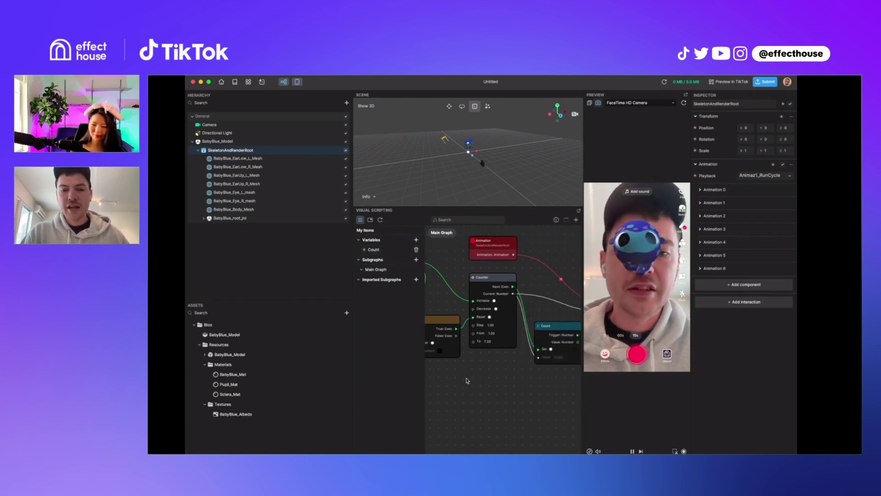
left_click_drag(482, 277, 478, 268)
left_click_drag(549, 345, 550, 340)
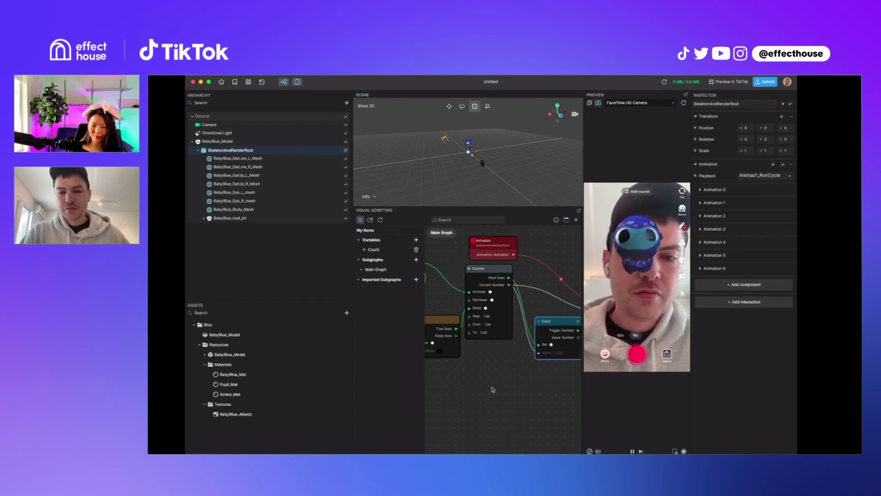
Inspect the Count getter and Equal Number nodes, shift the If node left, and pan the graph.
scroll(495, 389, "up", 2)
scroll(495, 388, "left", 2)
scroll(486, 363, "left", 3)
left_click(474, 332)
scroll(498, 330, "right", 2)
left_click(502, 328)
scroll(507, 381, "down", 1)
scroll(507, 381, "right", 2)
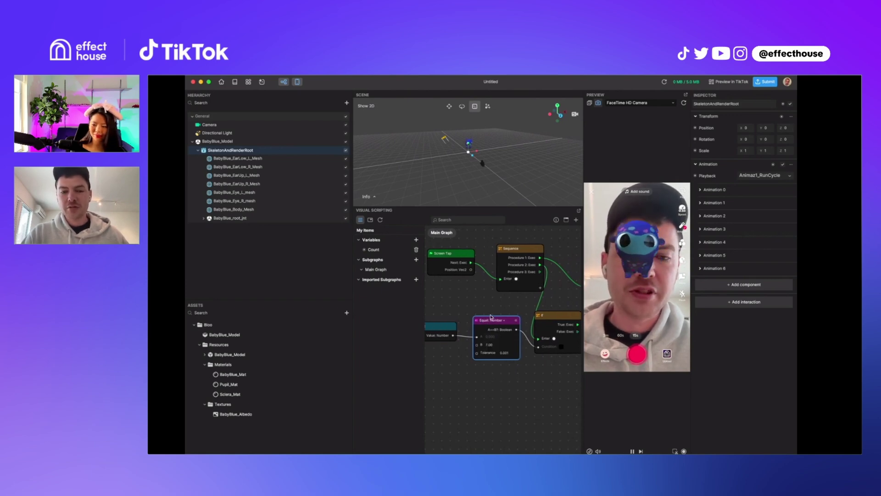
scroll(527, 387, "right", 2)
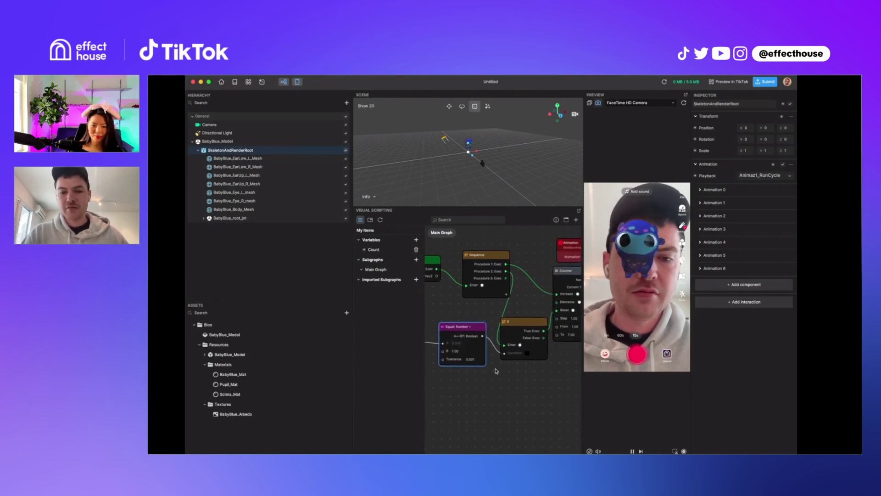
left_click_drag(522, 324, 515, 326)
scroll(501, 324, "right", 2)
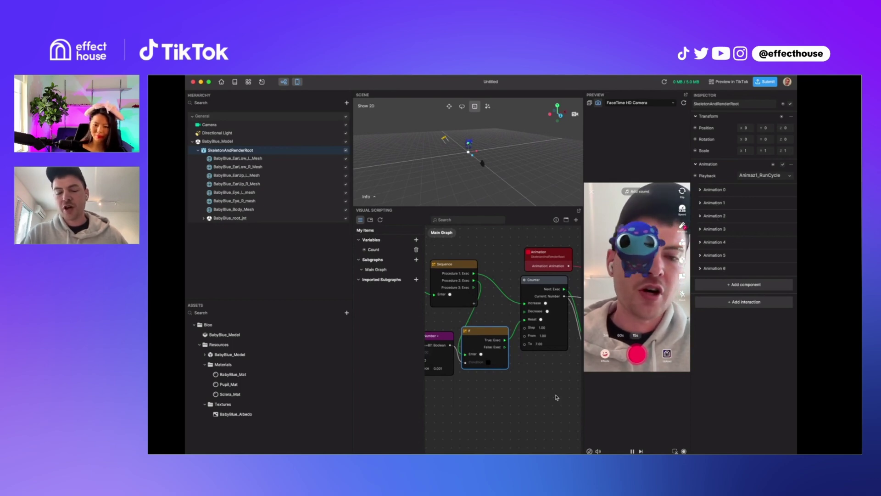
left_click_drag(557, 398, 534, 399)
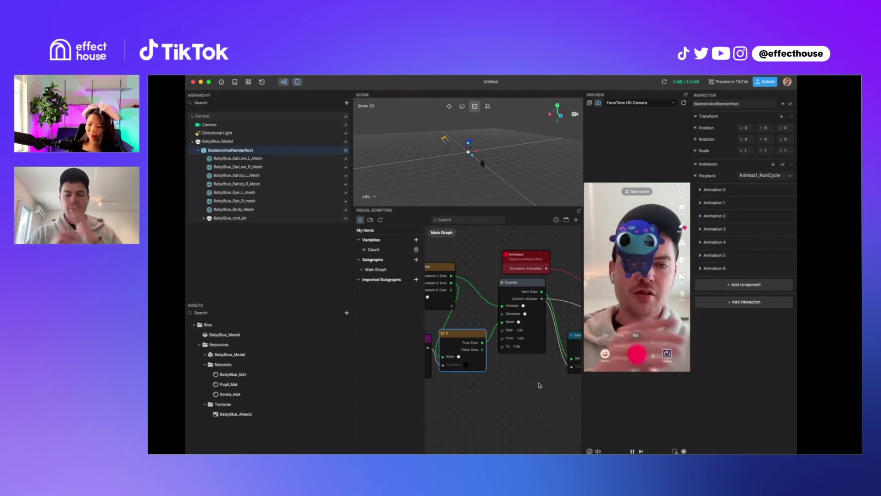
scroll(459, 332, "down", 5)
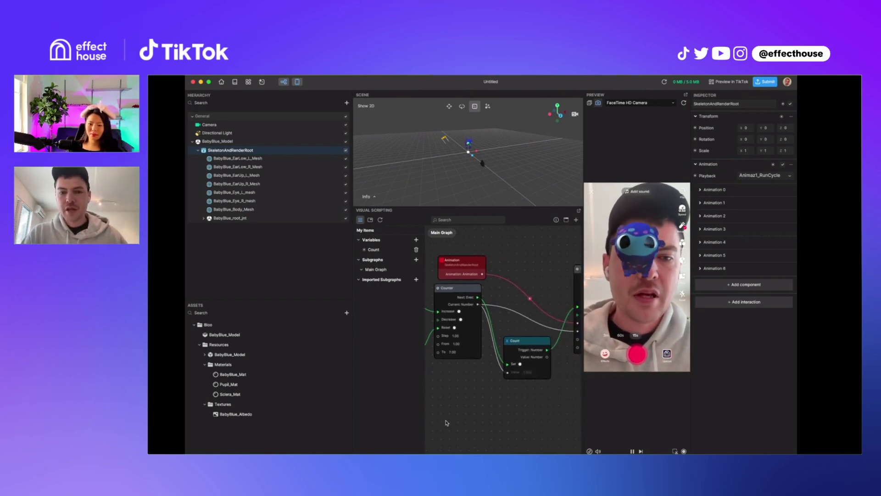
Delete the red Animation node and move the blue Animation node clear of the controller.
left_click_drag(459, 320, 460, 308)
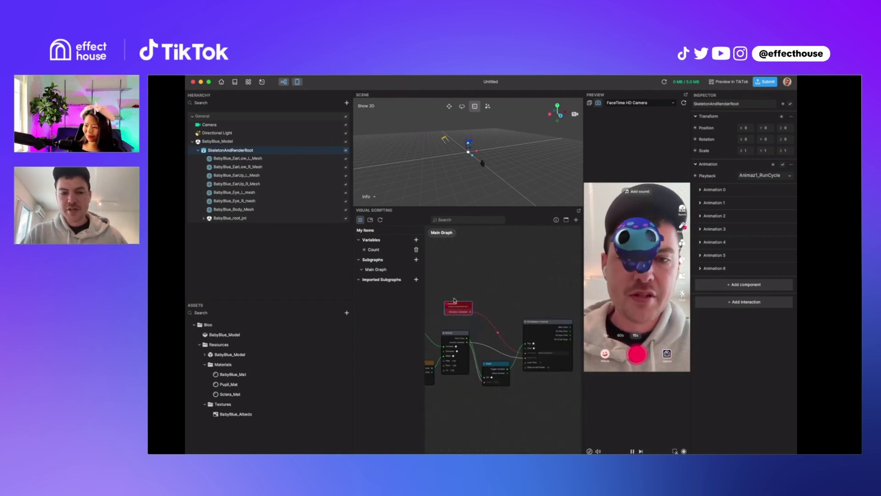
key("Delete")
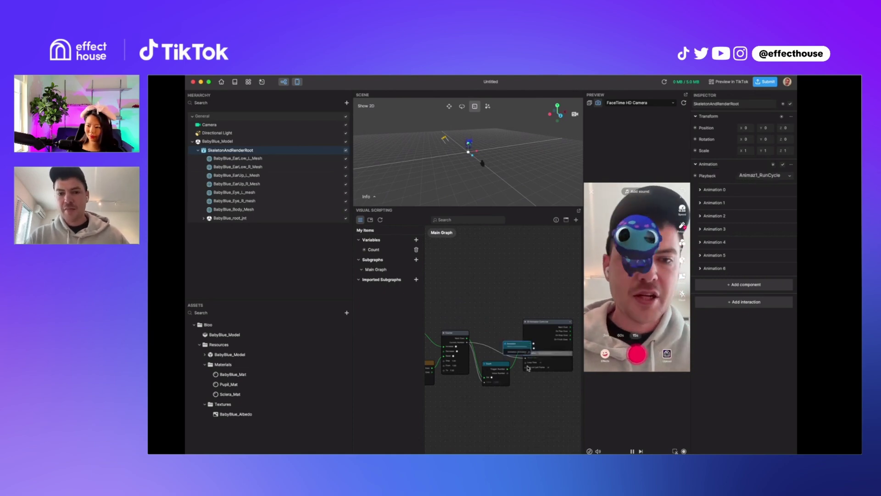
left_click_drag(515, 344, 535, 345)
scroll(512, 362, "up", 3)
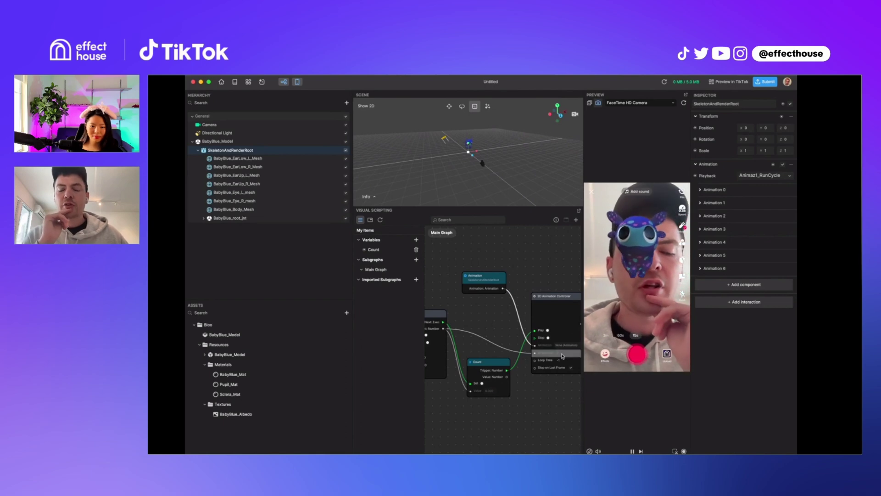
scroll(549, 395, "right", 2)
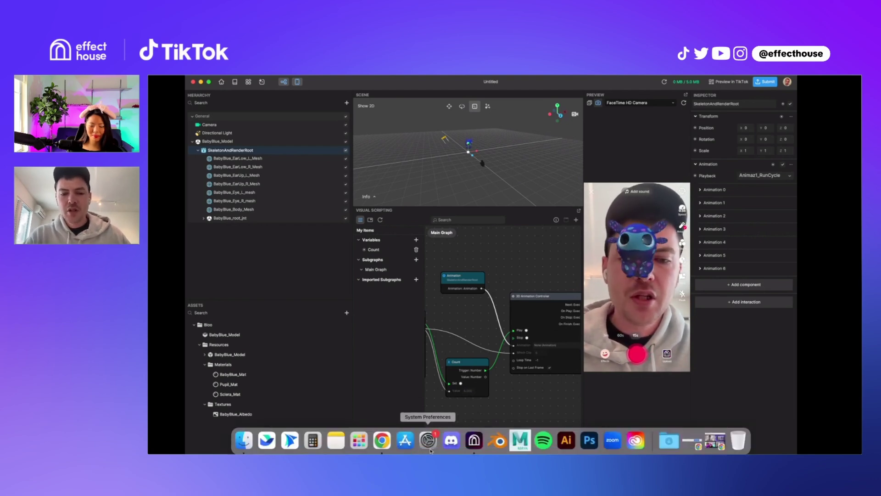
scroll(512, 388, "down", 5)
scroll(512, 388, "down", 5)
scroll(509, 379, "down", 1)
scroll(507, 378, "down", 1)
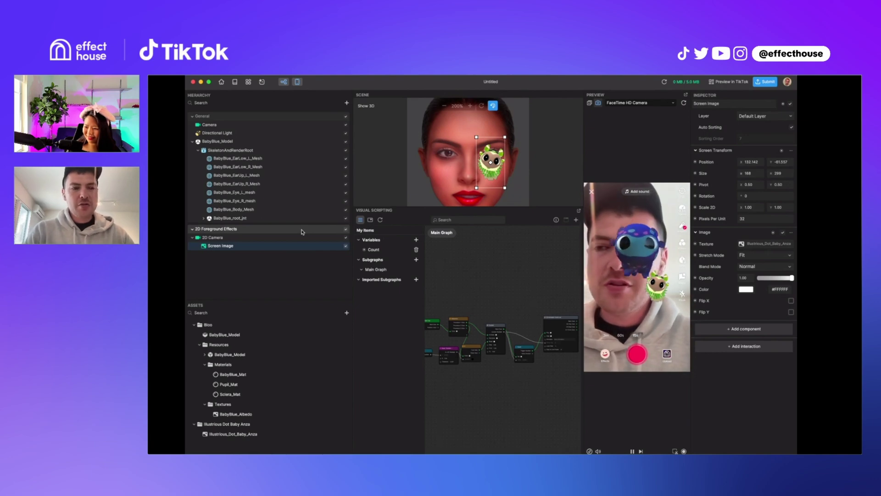
Delete the 2D Foreground Effects group and the Illustrious Dot Baby Anza image asset.
left_click(304, 231)
key("Delete")
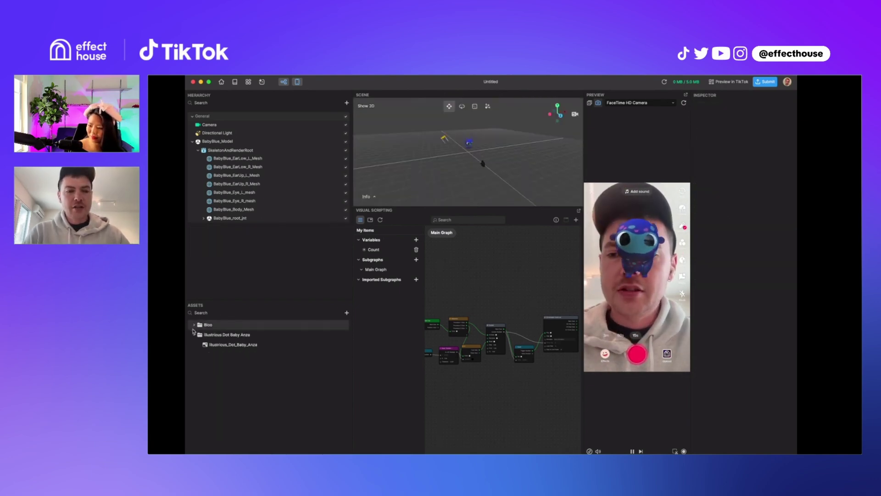
right_click(219, 335)
left_click(229, 362)
left_click(518, 211)
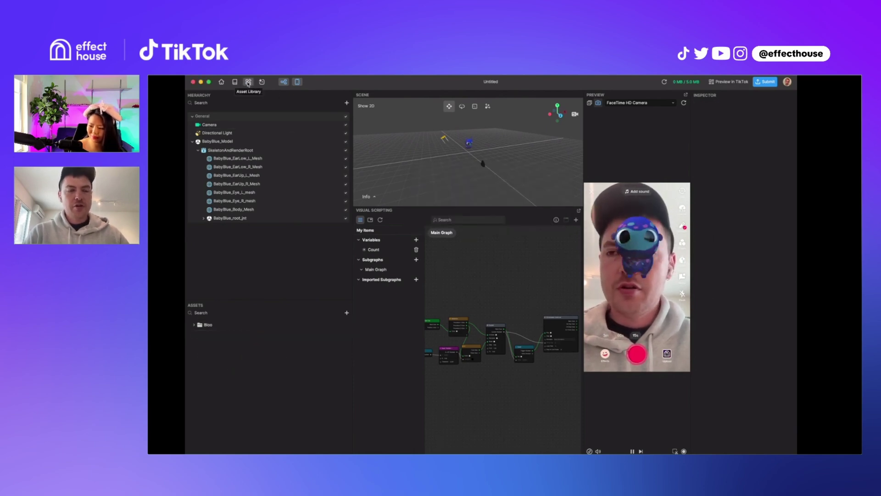
Import the Cowboy Hat from the Asset Library's 3D section.
left_click(248, 82)
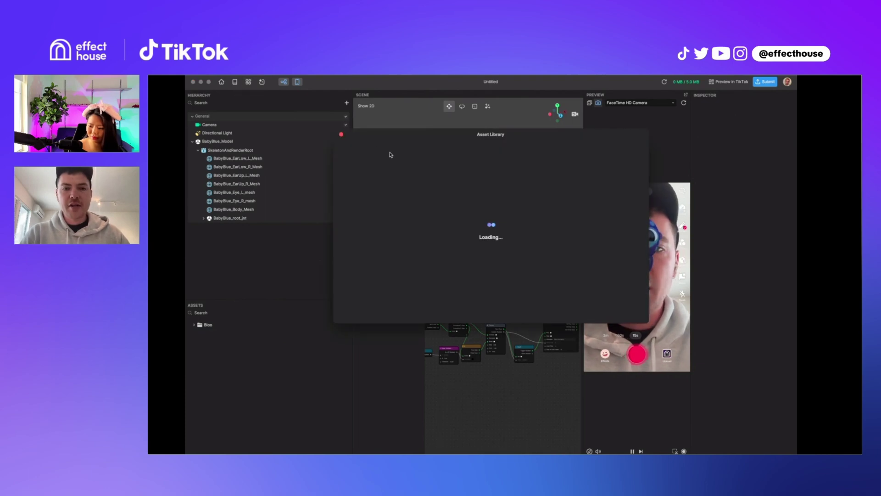
left_click(349, 169)
scroll(503, 258, "down", 5)
scroll(503, 258, "down", 1)
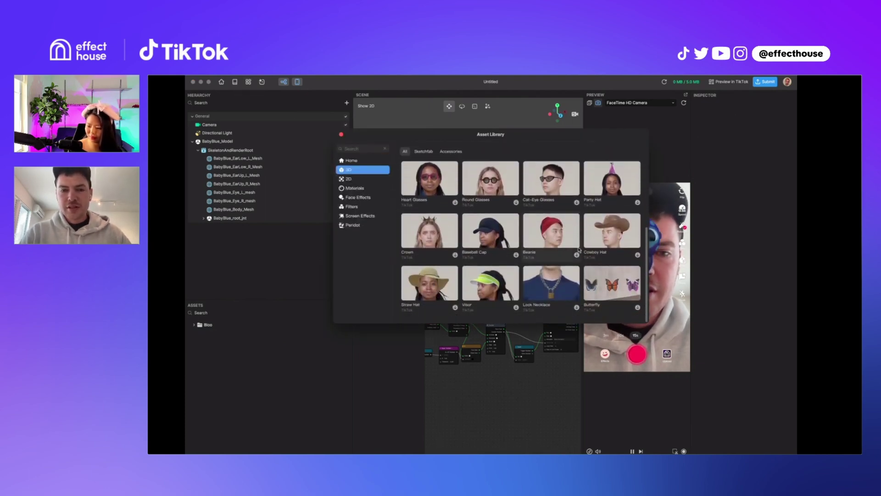
left_click(638, 254)
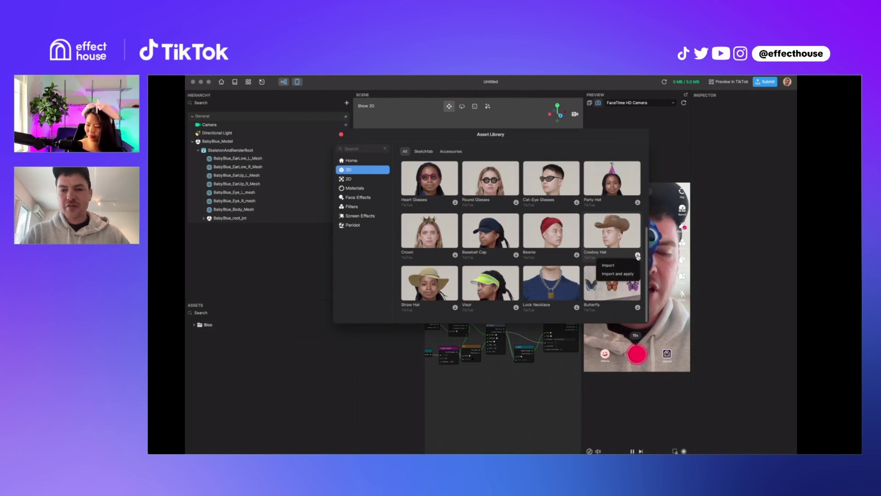
left_click(624, 267)
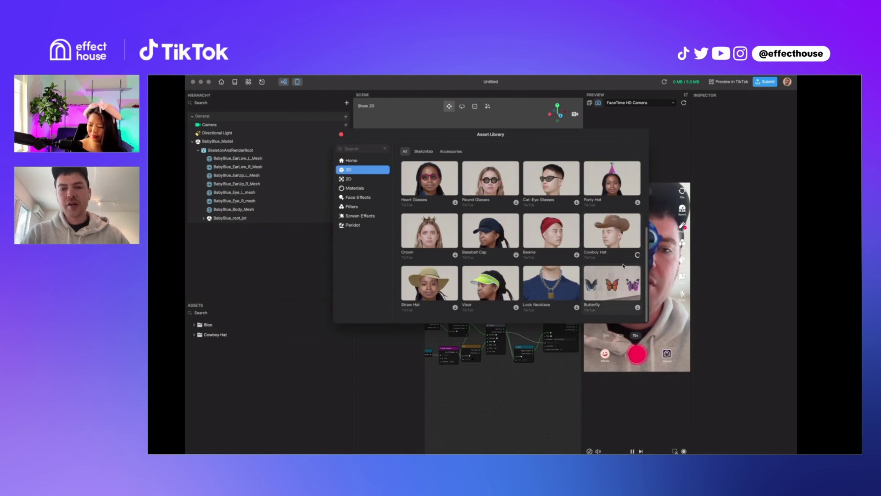
Drag the CowboyHat prefab into the Hierarchy and select CowboyHat_Model.
key("Escape")
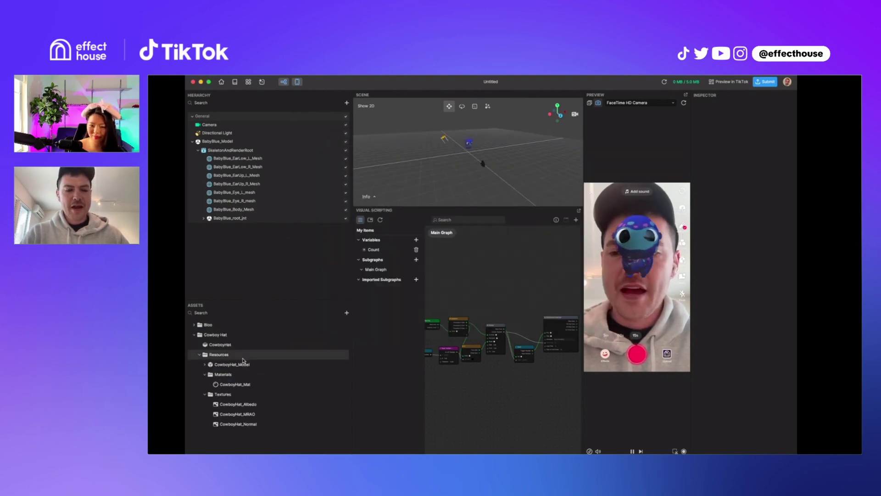
left_click_drag(218, 346, 211, 230)
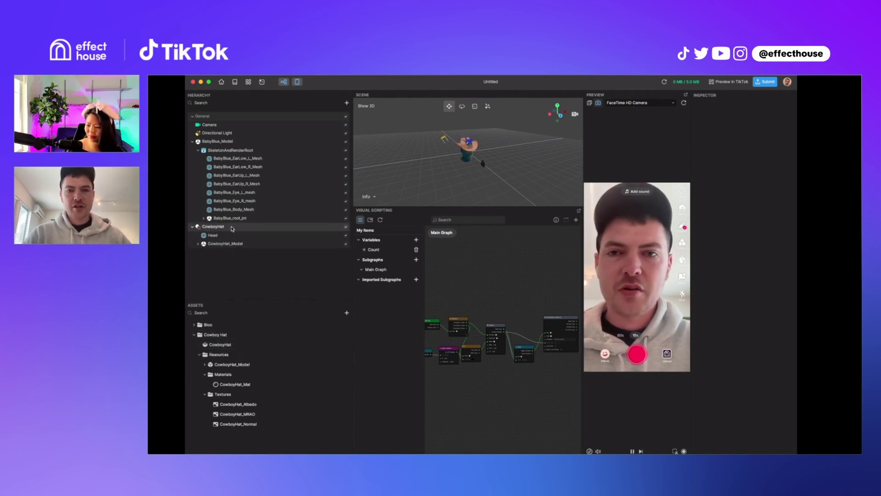
left_click(218, 243)
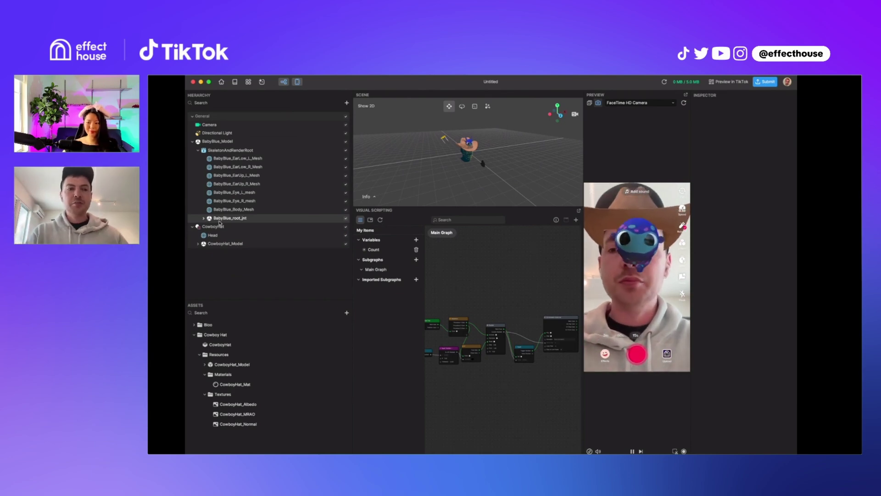
Expand Bloo's skeleton down to headTop and parent CowboyHat_Model to that joint.
left_click(204, 219)
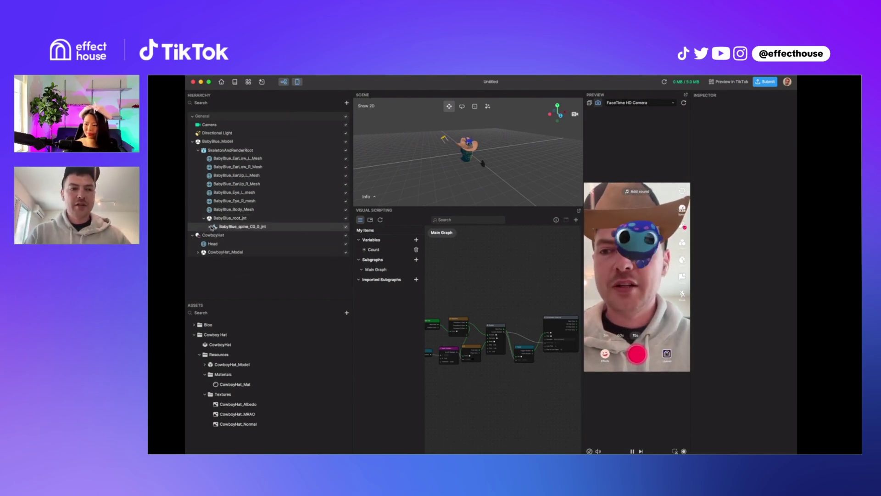
left_click(209, 226)
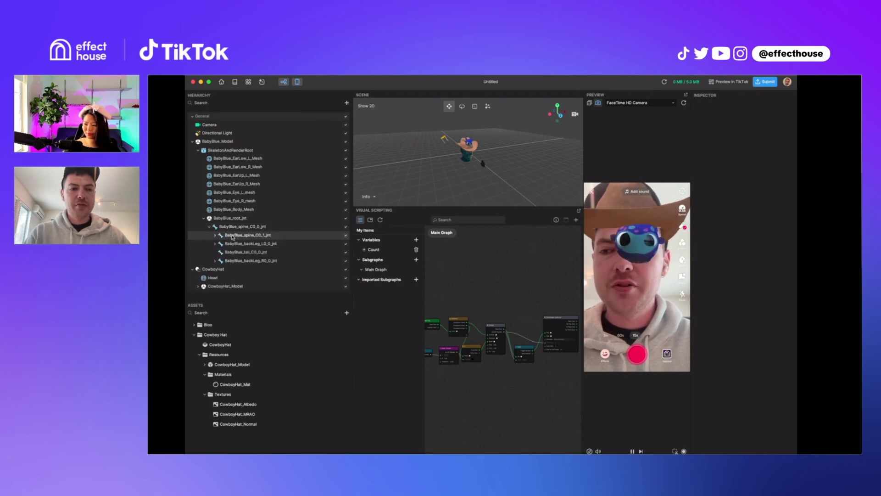
left_click(215, 236)
left_click(221, 243)
left_click(226, 243)
left_click(232, 243)
left_click(237, 226)
left_click(243, 226)
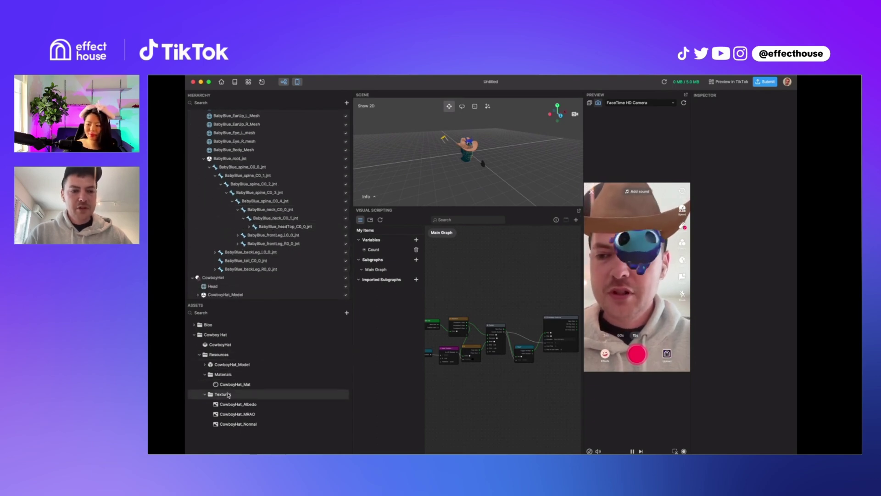
left_click_drag(239, 292, 281, 228)
Delete the leftover CowboyHat head-tracking group.
scroll(213, 280, "down", 5)
right_click(210, 286)
left_click(241, 309)
Set CowboyHat_Model's scale to 1 on X, Y and Z.
left_click(281, 252)
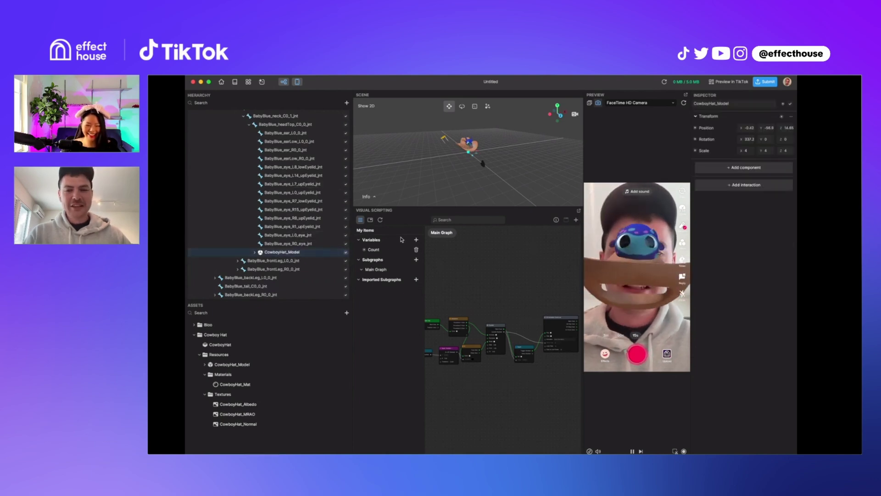
left_click(746, 151)
type("1")
key("Tab")
type("1")
key("Tab")
type("1")
key("Return")
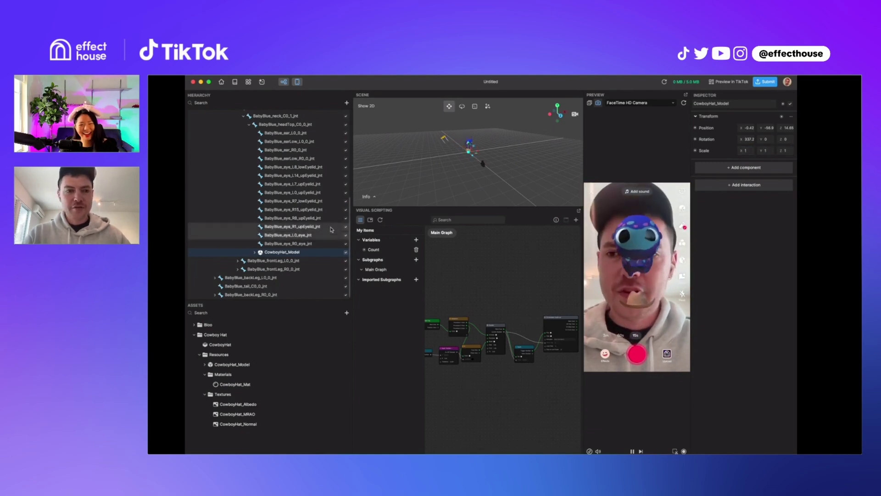
mouse_move(467, 148)
left_mouse_down()
mouse_move(486, 236)
mouse_move(472, 199)
mouse_move(469, 136)
left_mouse_up()
Move the hat up and forward so it sits on top of Bloo's head.
right_click_drag(363, 192, 450, 215)
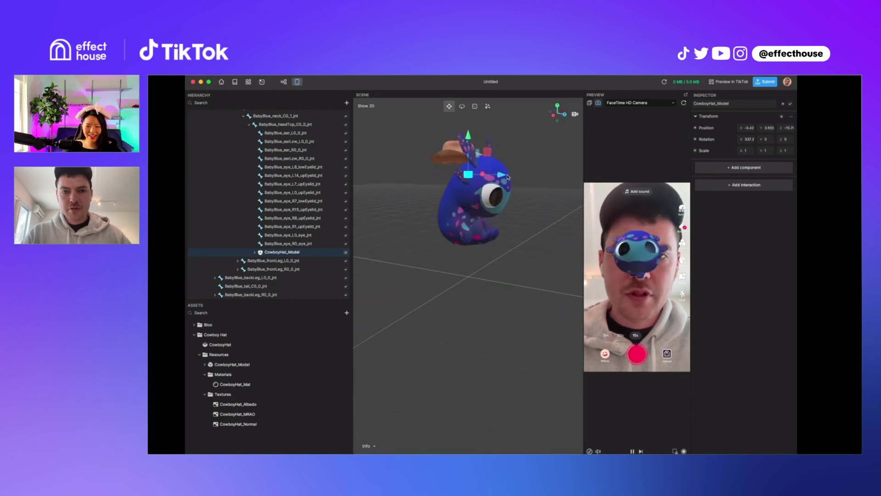
left_click_drag(502, 175, 531, 175)
right_click_drag(559, 220, 469, 254)
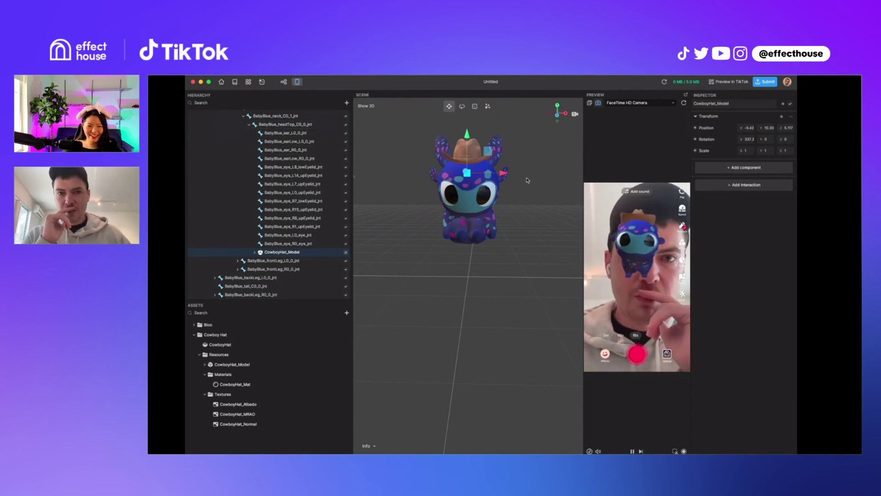
Select SkeletonAndRenderRoot and open the asset library's Peridot section.
scroll(237, 159, "up", 6)
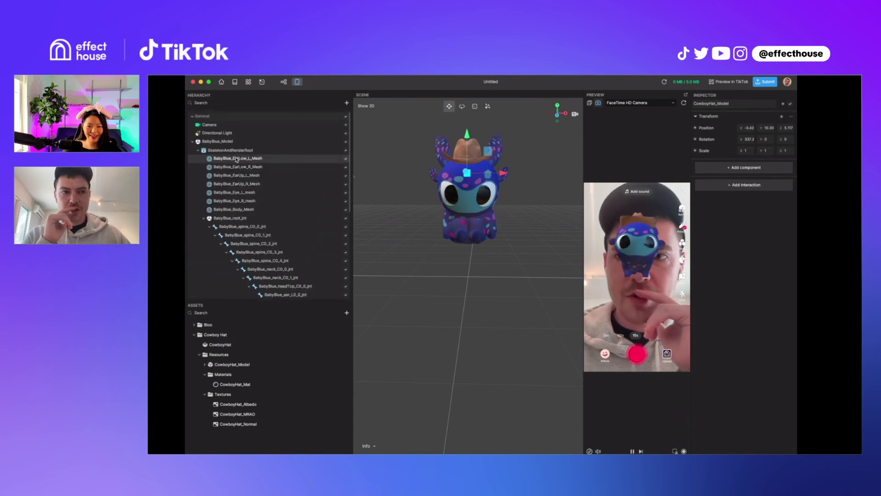
left_click(230, 151)
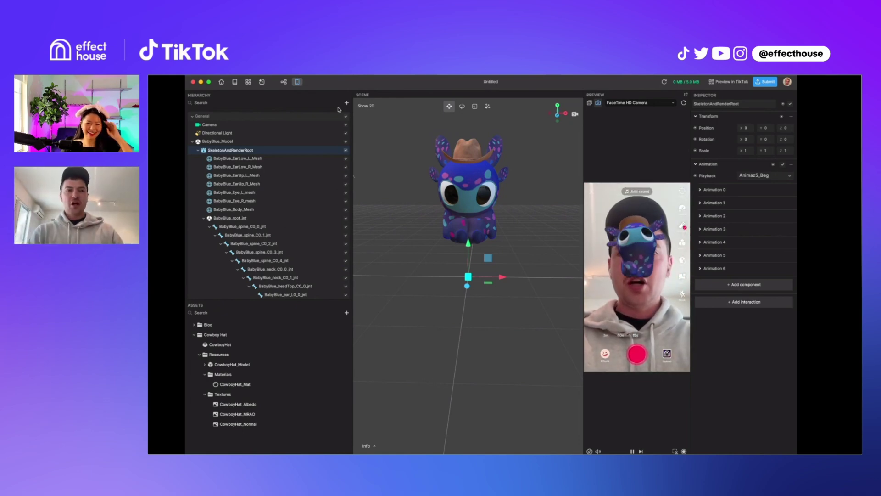
left_click(354, 225)
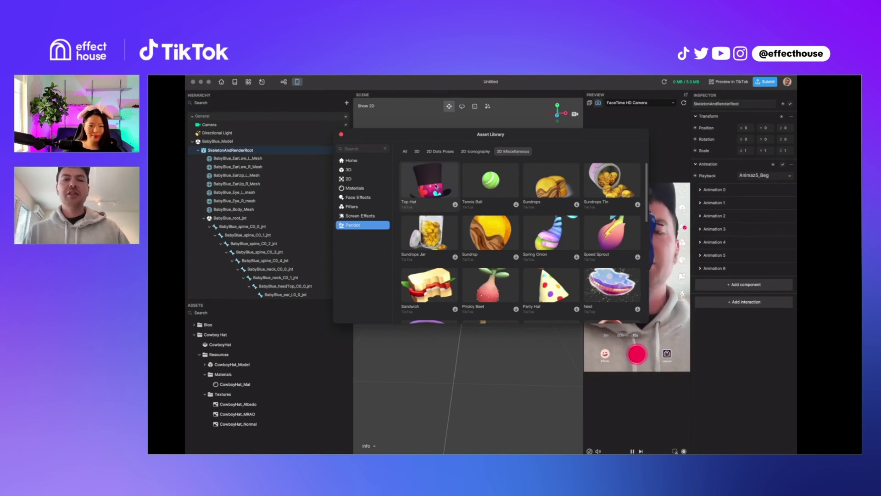
Browse the Peridot 2D Miscellaneous accessories, then close the asset library without importing.
scroll(431, 186, "down", 2)
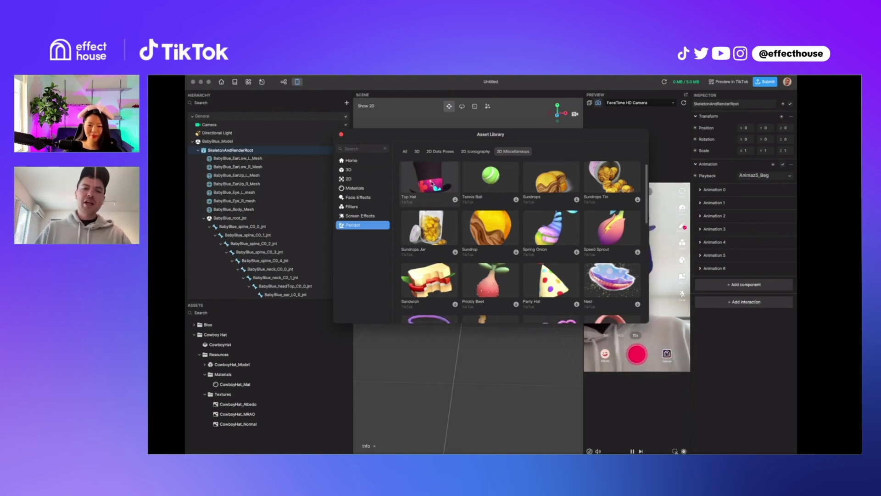
scroll(439, 206, "down", 5)
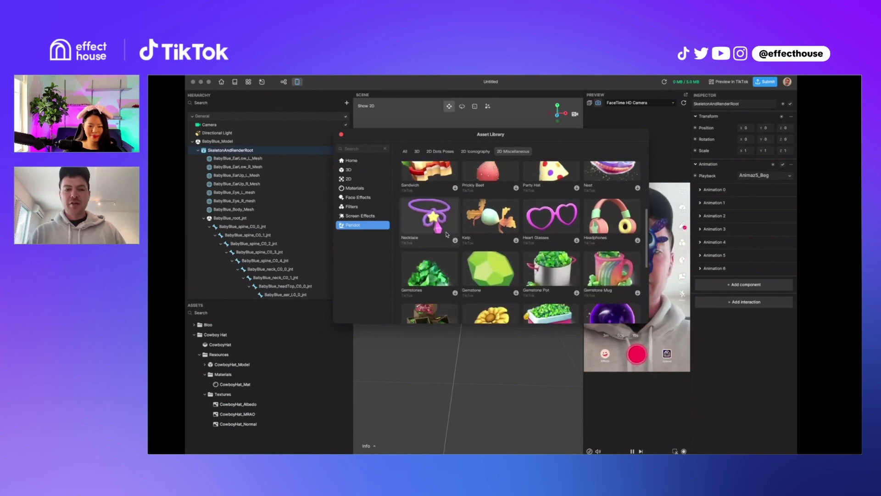
scroll(441, 202, "up", 6)
scroll(440, 199, "down", 5)
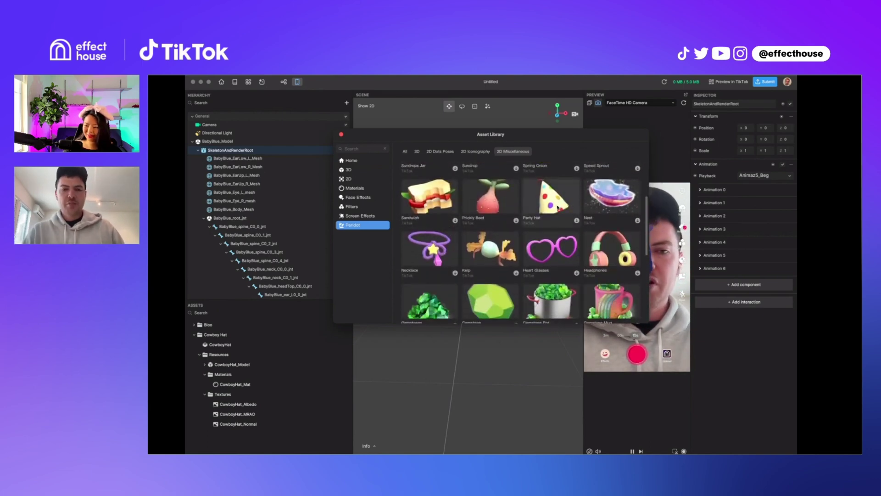
scroll(558, 208, "down", 1)
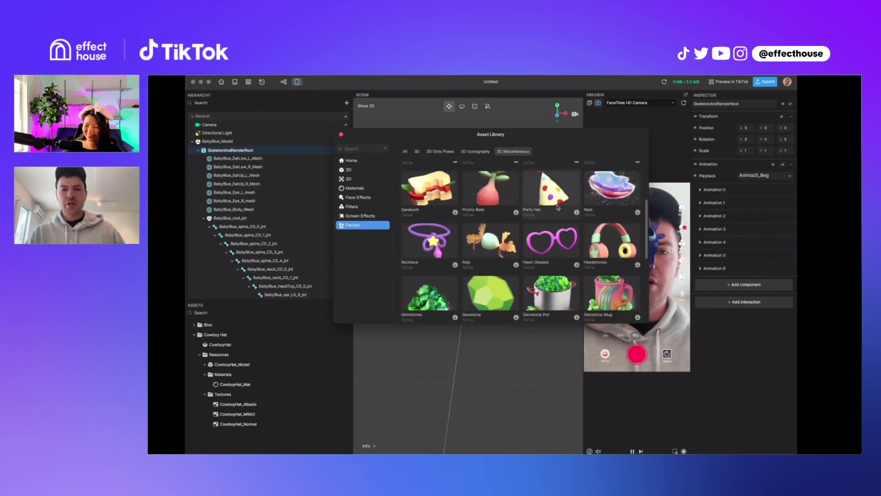
left_click(342, 134)
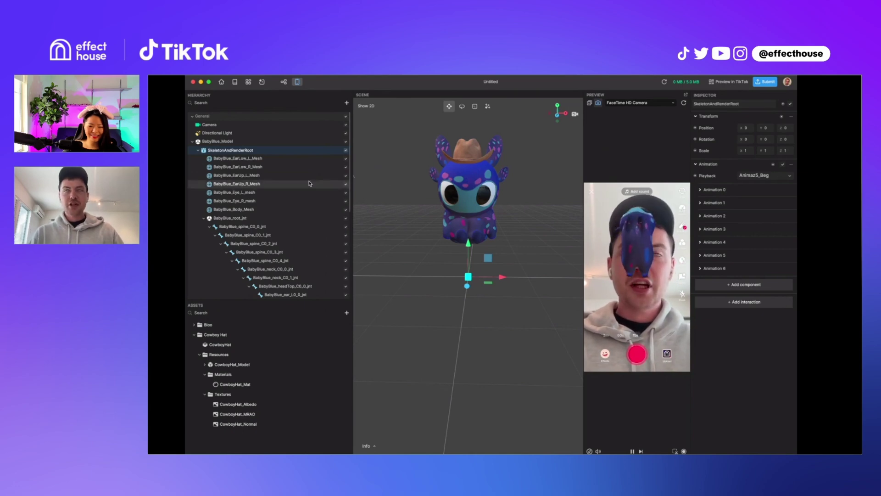
Add a Full Body mesh asset from the Assets panel's Mesh options.
left_click(229, 223)
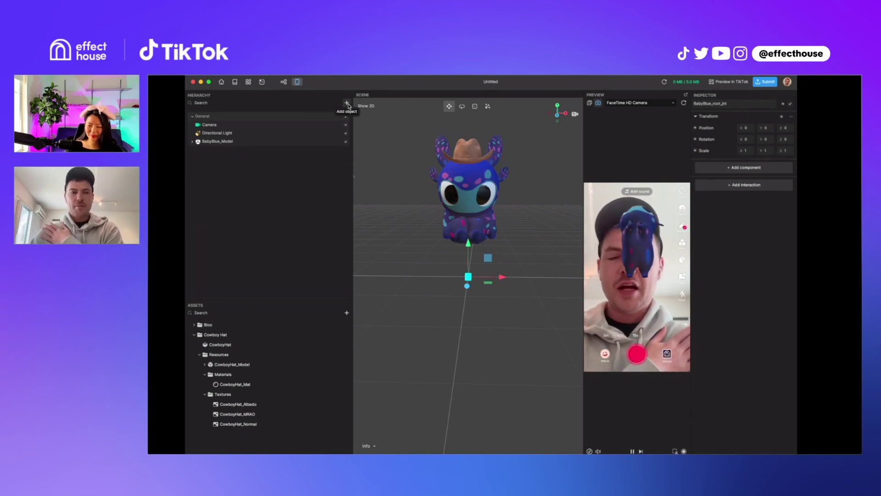
left_click(346, 313)
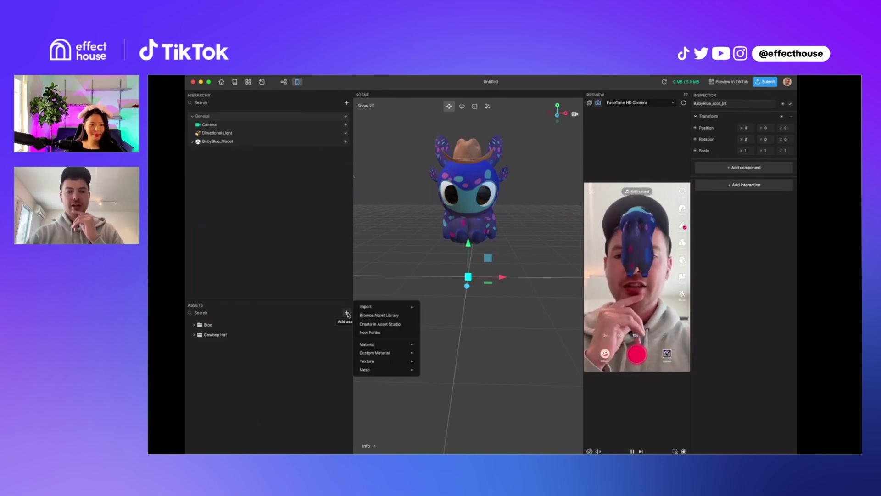
mouse_move(371, 371)
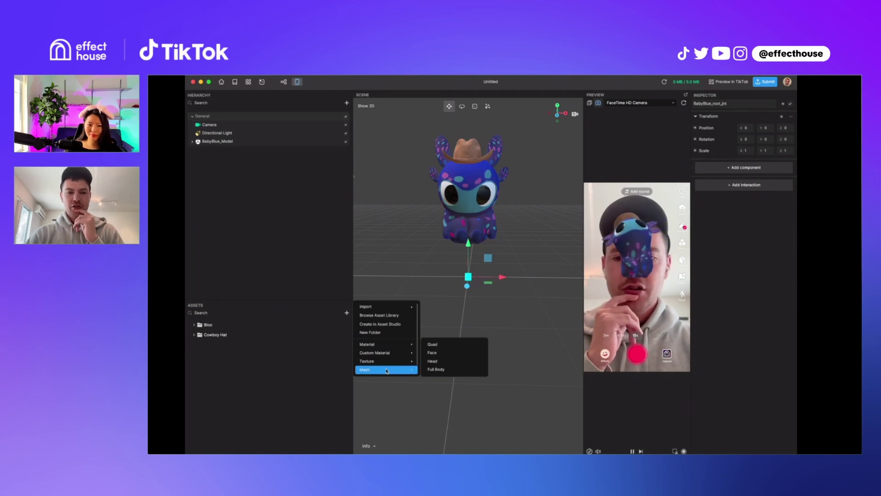
left_click(435, 370)
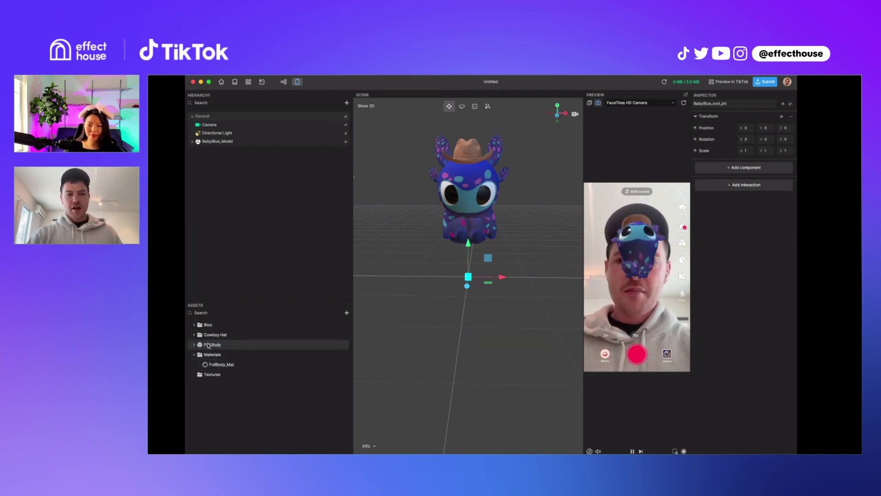
Add an AR Tracking Body Avatar Drive object and nest the Full Body mesh under it.
left_click(346, 104)
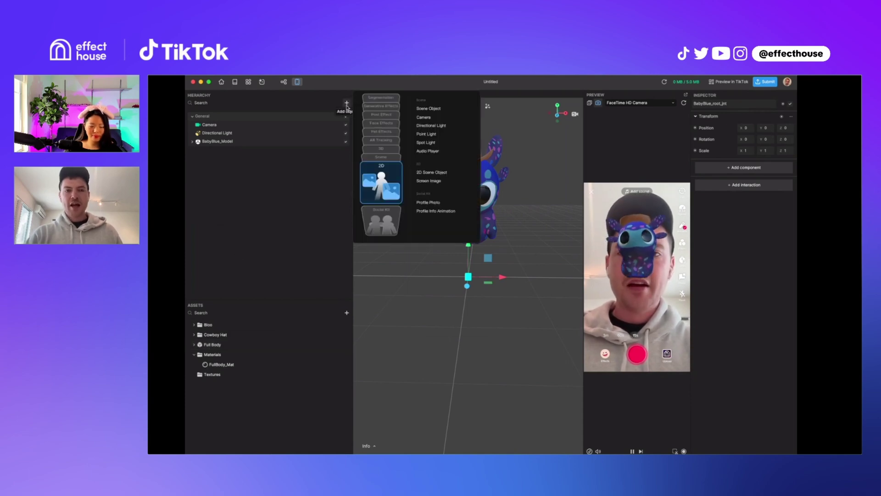
scroll(380, 174, "up", 3)
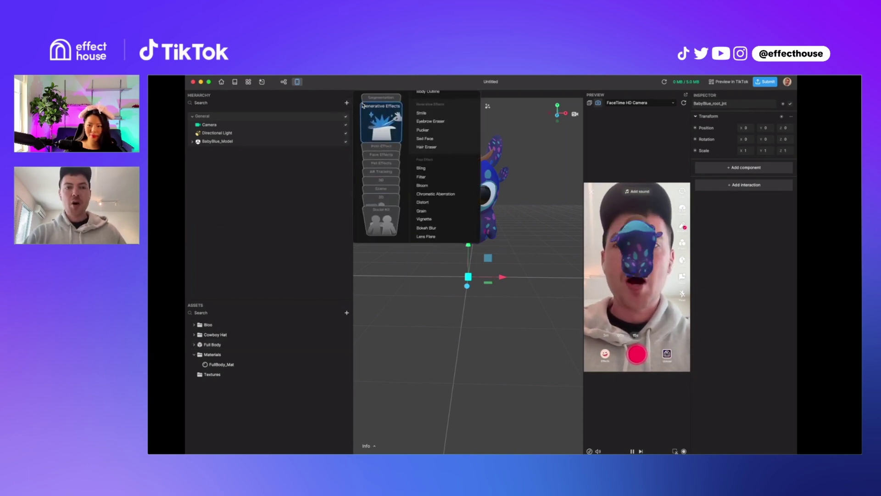
left_click(380, 173)
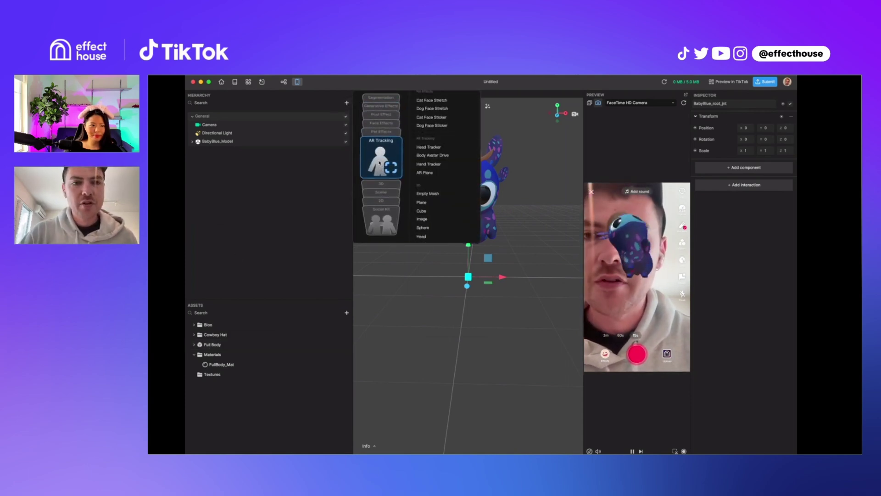
left_click(425, 156)
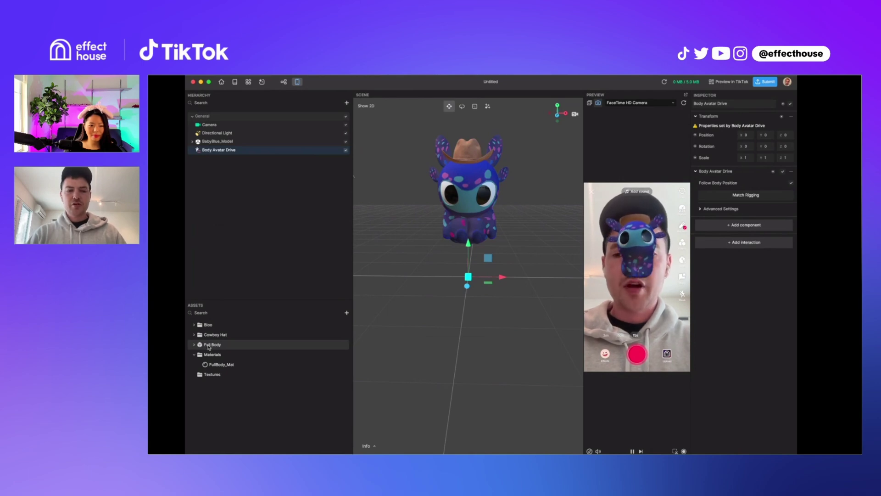
left_click_drag(208, 345, 221, 154)
Switch the preview to the Full Body Dancing (Person 1) video clip.
left_click(589, 102)
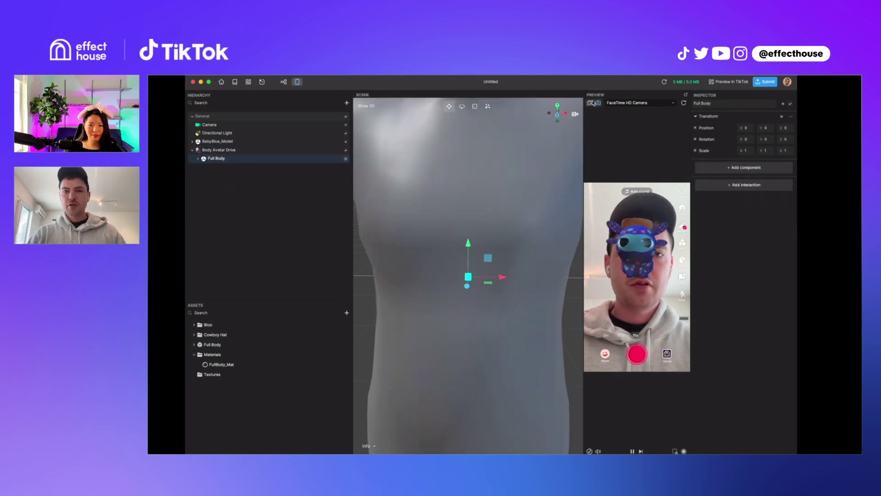
left_click(619, 103)
mouse_move(596, 135)
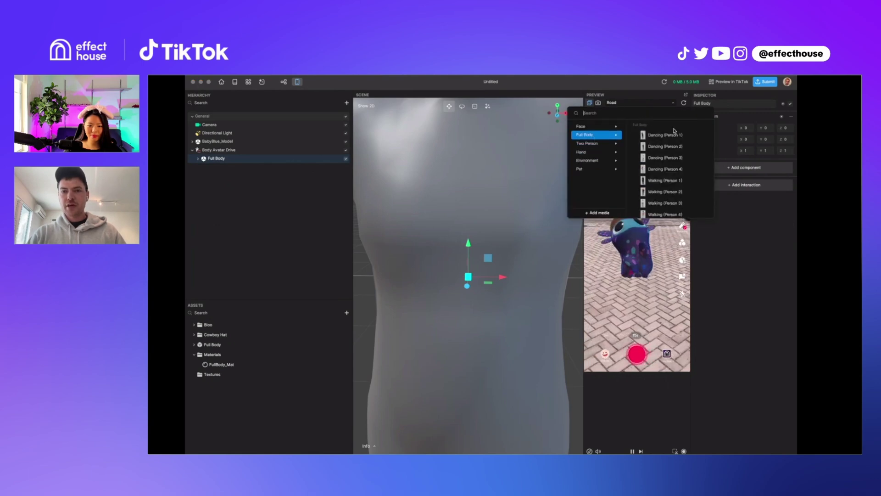
left_click(668, 135)
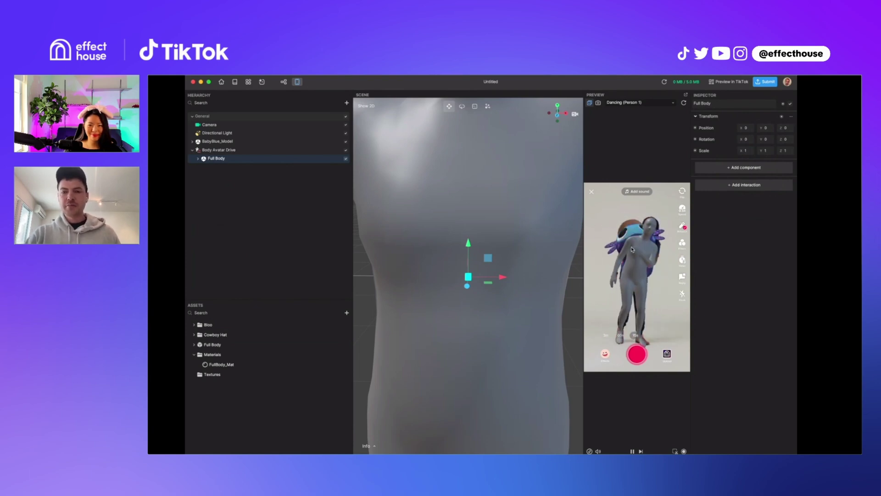
Hide FullBody_Mesh and expand the skeleton through Hips and Spine down to Spine2.
left_click(198, 158)
left_click(204, 167)
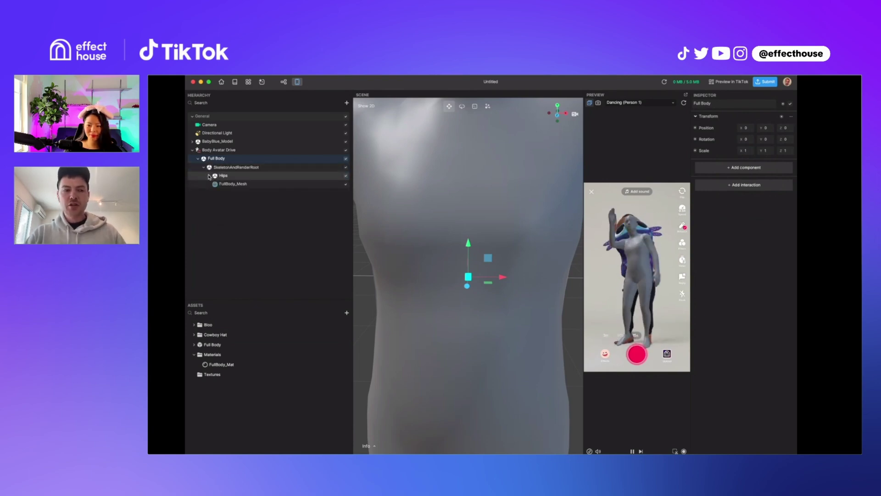
left_click(209, 176)
left_click(347, 211)
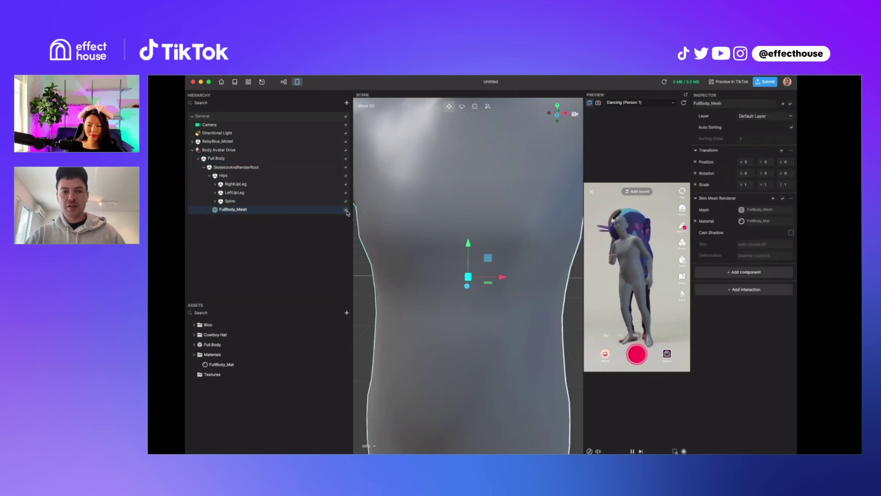
left_click(346, 211)
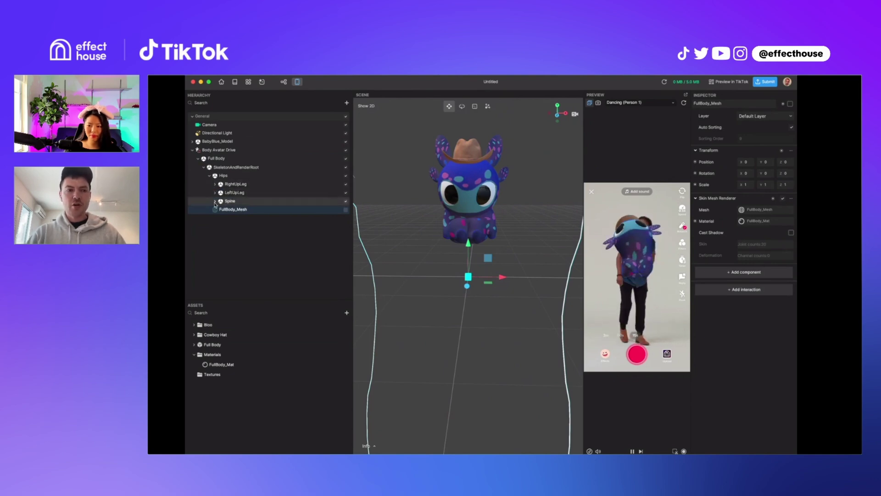
left_click(214, 201)
left_click(221, 209)
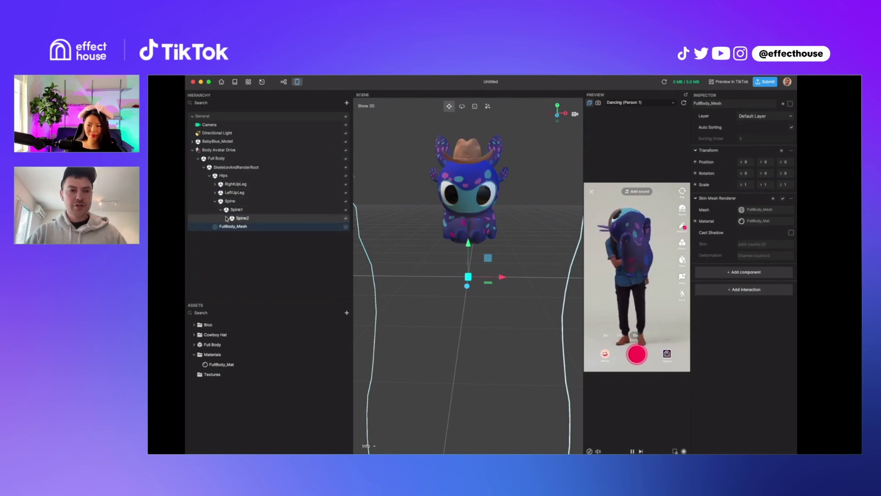
left_click(226, 218)
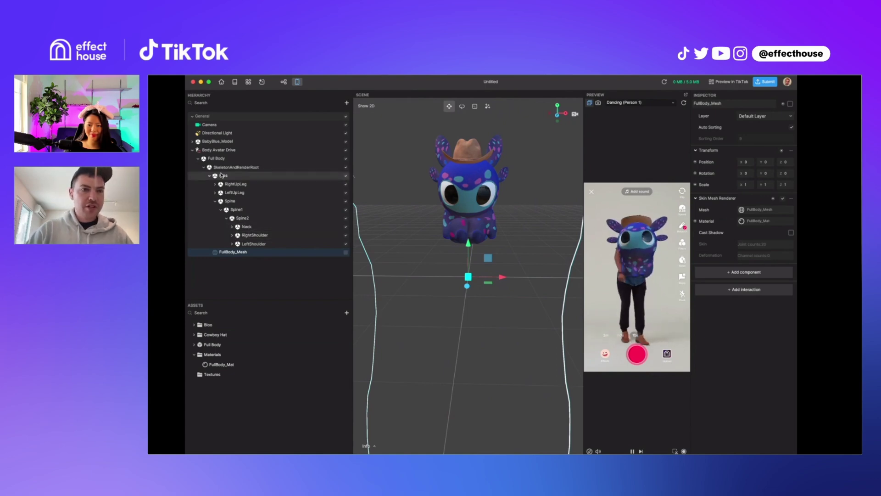
Parent BabyBlue_Model to RightShoulder, nudge it up and right, and re-show FullBody_Mesh.
left_click_drag(209, 142, 251, 235)
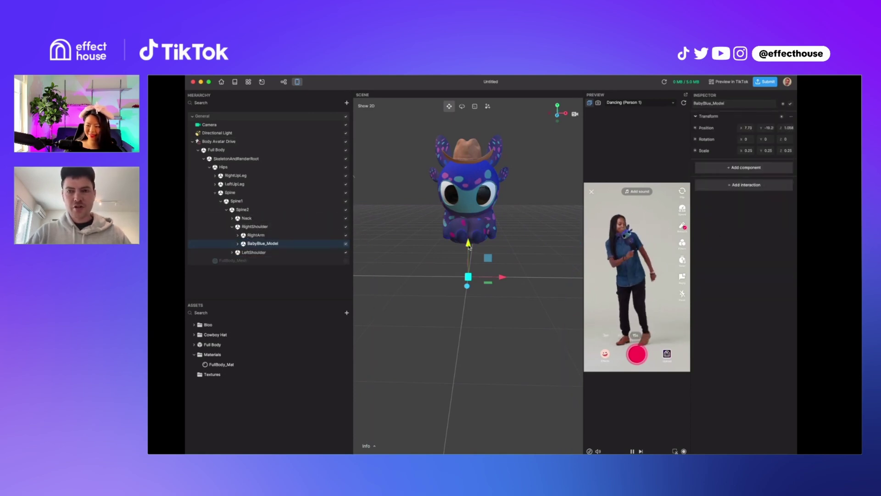
left_click_drag(469, 247, 470, 231)
left_click_drag(501, 262, 520, 249)
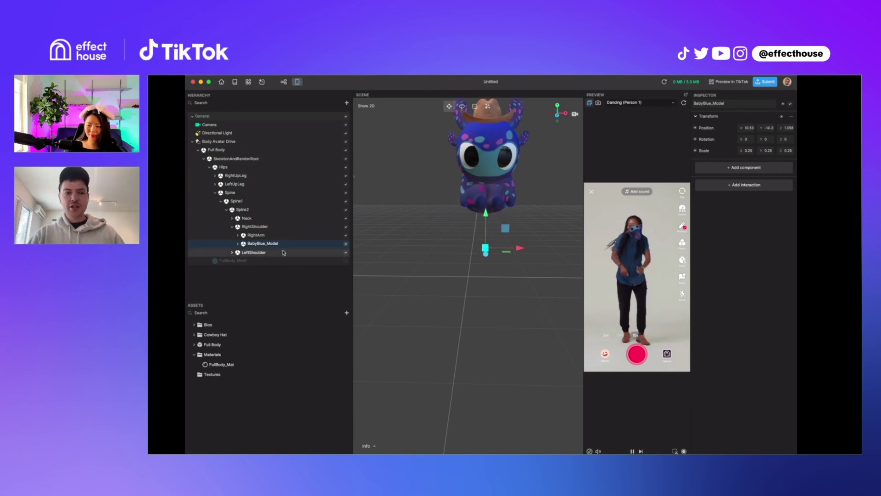
left_click(346, 261)
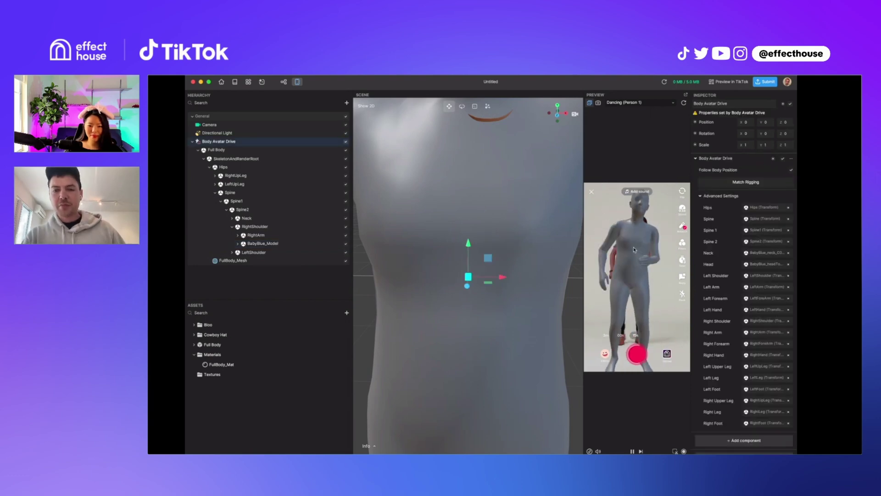
Check Body Avatar Drive's Head bone mapping, then bring up the new Material types list.
scroll(724, 299, "down", 1)
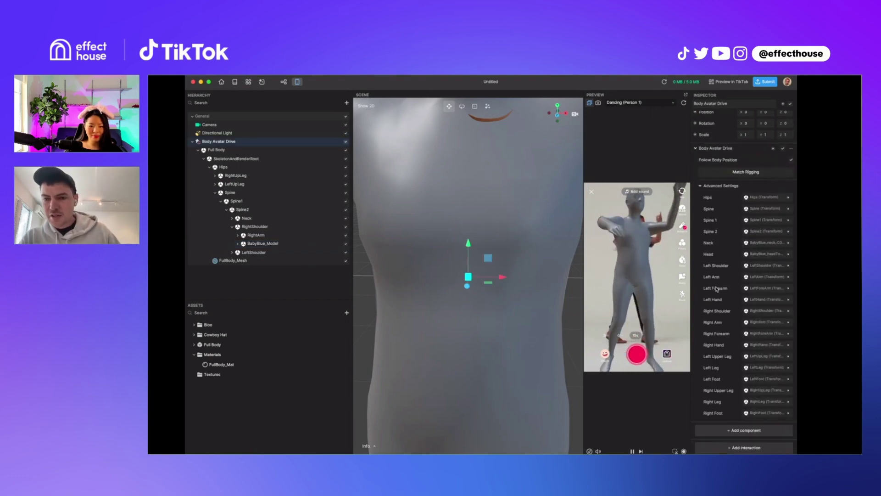
left_click(764, 256)
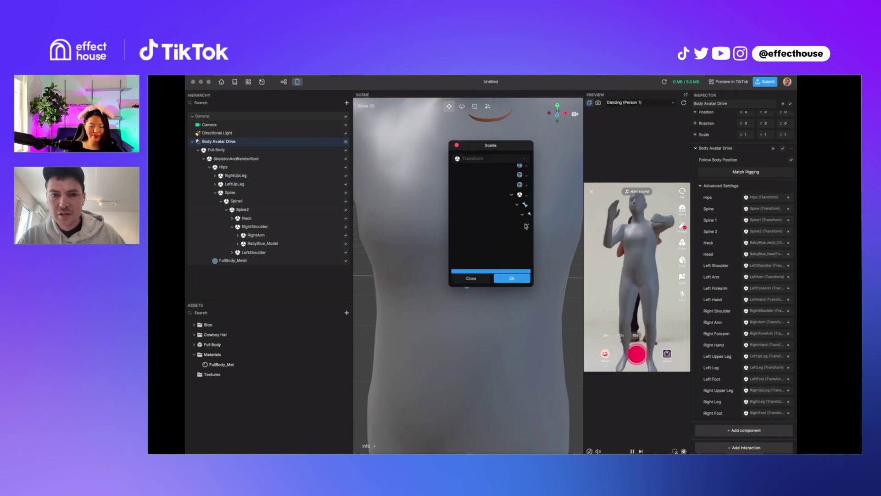
scroll(523, 207, "down", 3)
scroll(556, 205, "down", 5)
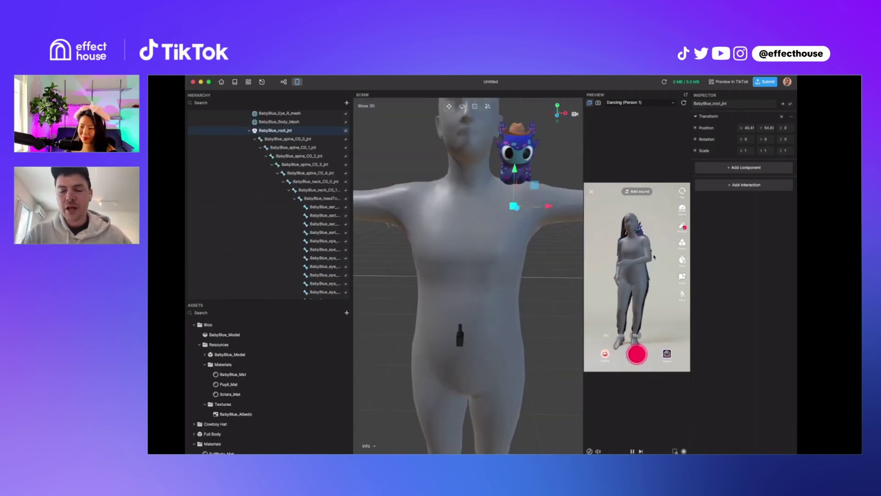
left_click(346, 313)
mouse_move(390, 344)
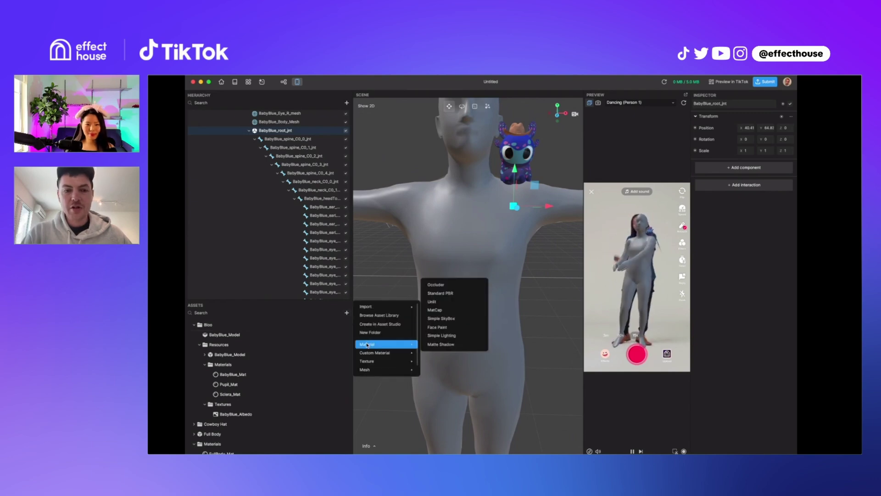
Create an Occluder material and assign it as FullBody_Mesh's material.
left_click(449, 285)
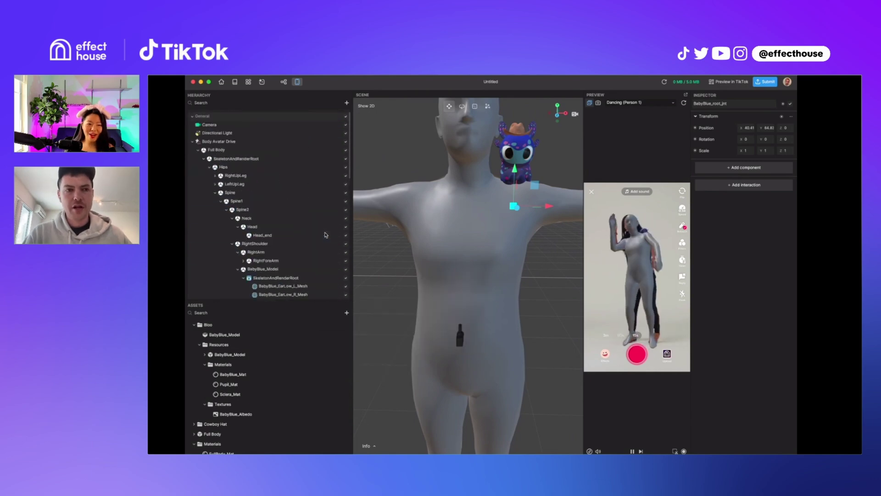
left_click(216, 193)
left_click(233, 200)
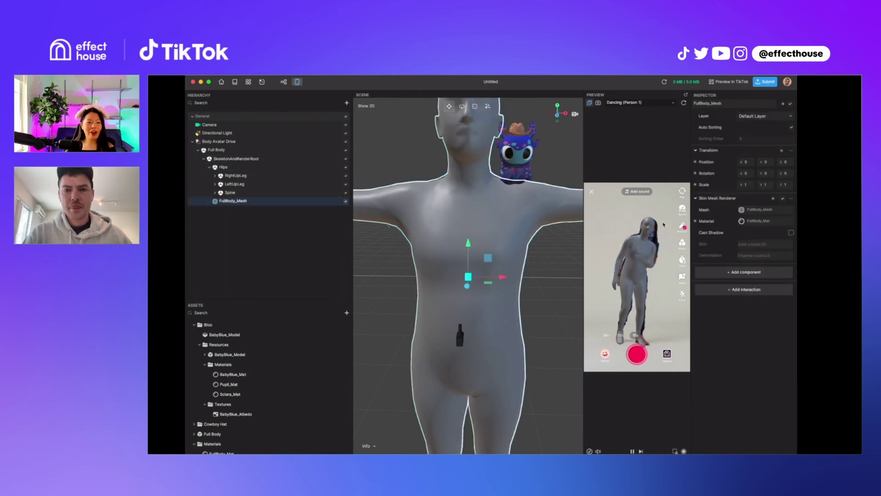
left_click(764, 221)
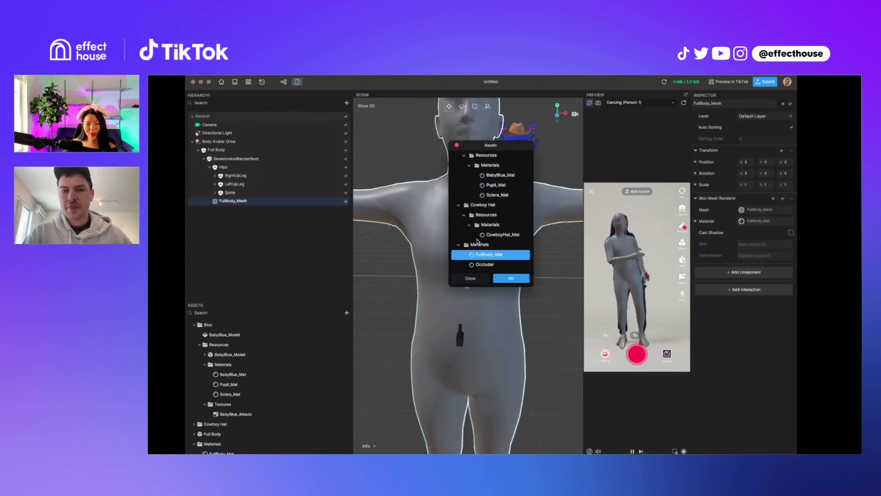
left_click(483, 265)
left_click(509, 279)
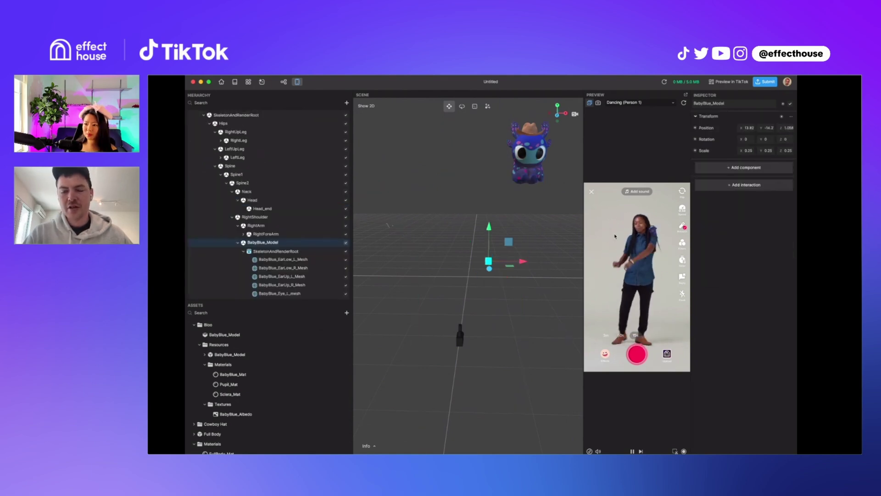
Choose FaceTime HD Camera in the Preview dropdown, replacing the Dancing clip.
left_click(598, 103)
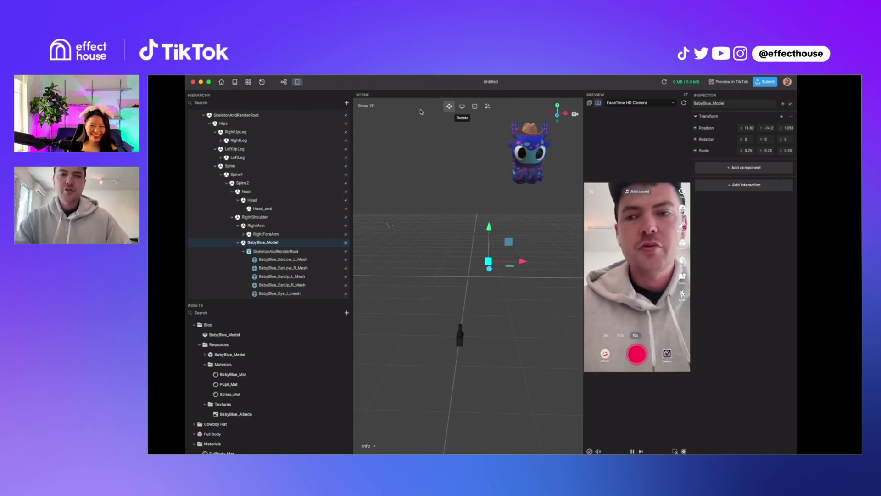
scroll(253, 249, "down", 3)
scroll(255, 238, "down", 2)
scroll(276, 211, "up", 3)
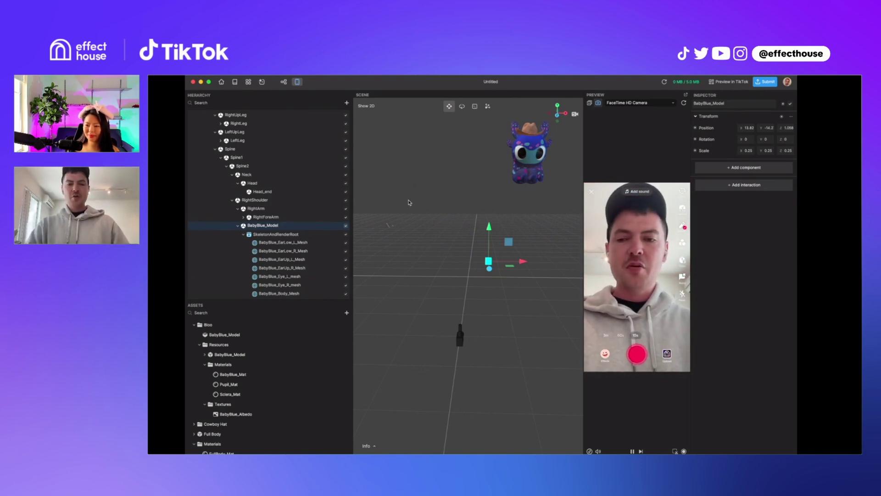
left_click_drag(354, 210, 357, 210)
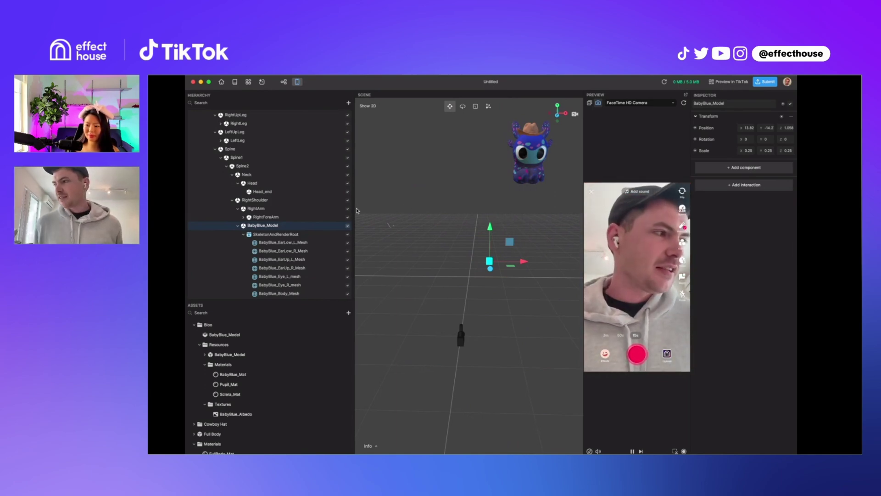